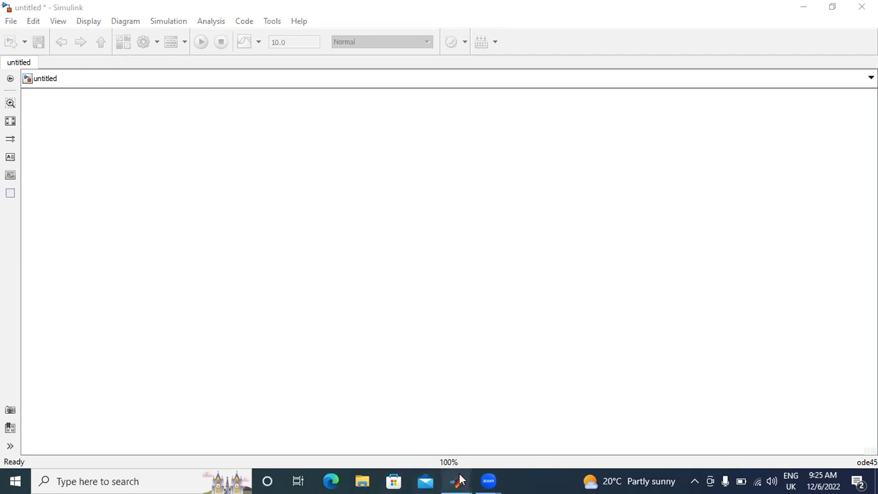
Bring the Simulink Library Browser forward, showing the Commonly Used Blocks.
{"action": "left_click", "coordinate": [290, 254]}
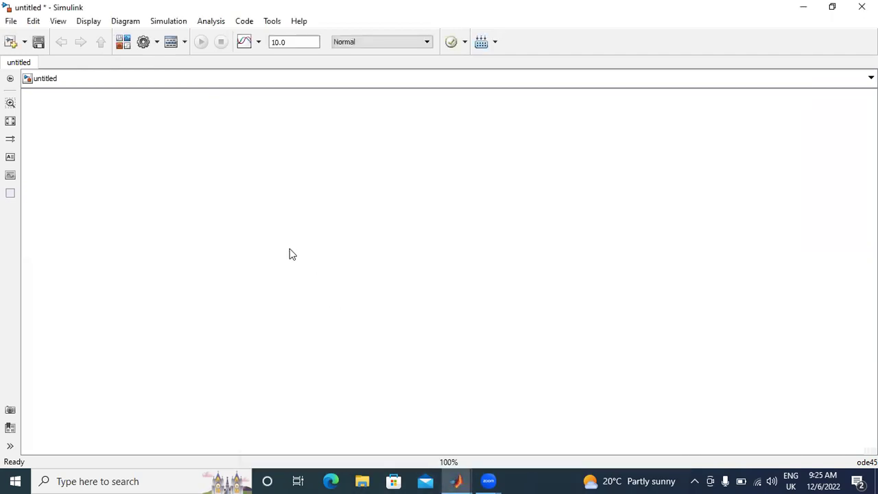
{"action": "left_click", "coordinate": [457, 480]}
{"action": "left_click", "coordinate": [636, 431]}
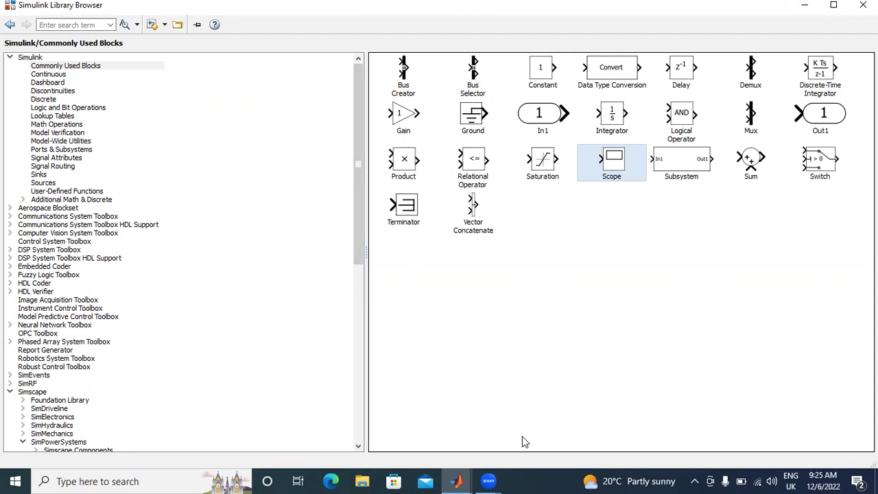
Add a Bus Selector block to the untitled model and move it up and to the right.
{"action": "left_click", "coordinate": [475, 84]}
{"action": "right_click", "coordinate": [482, 82]}
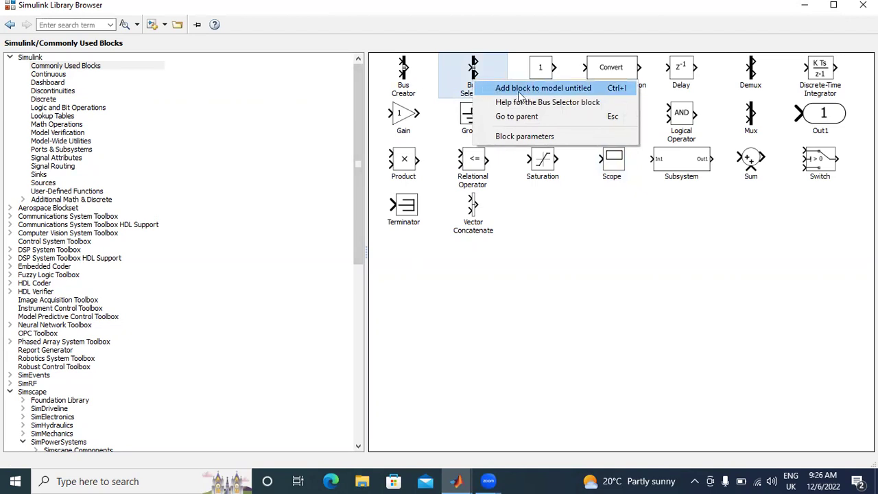
{"action": "left_click", "coordinate": [559, 91]}
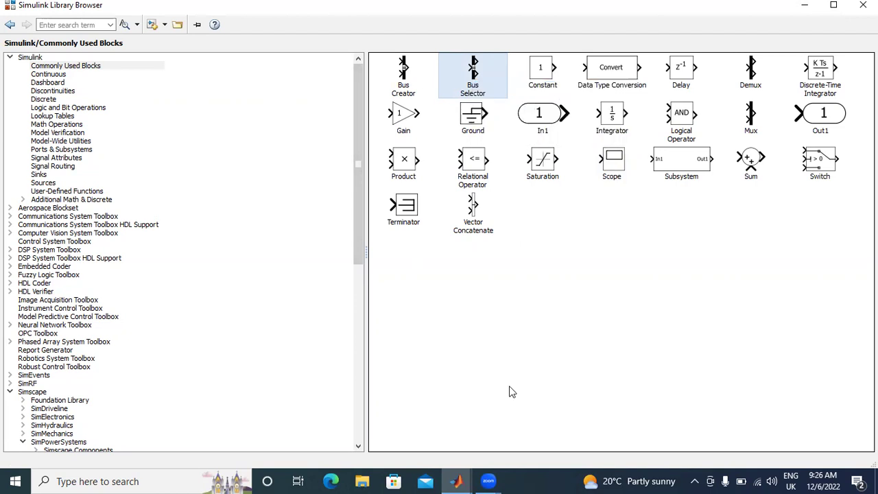
{"action": "left_click", "coordinate": [466, 479]}
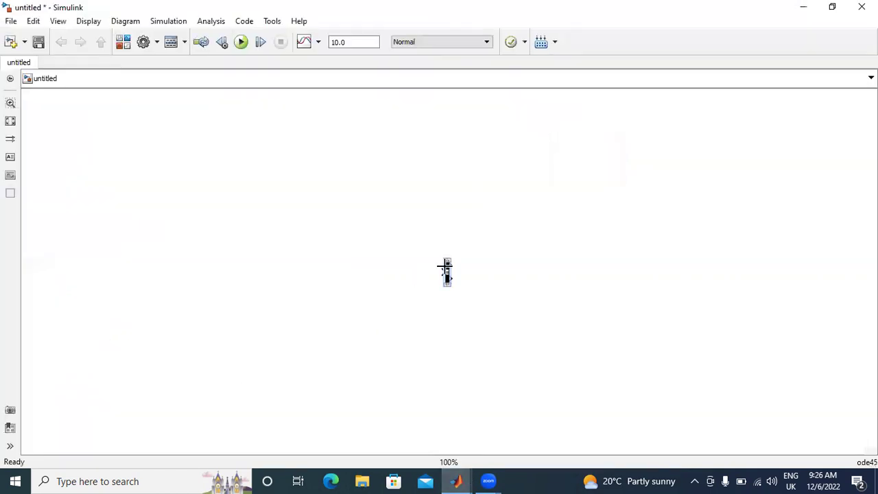
{"action": "left_click_drag", "start_coordinate": [447, 274], "coordinate": [510, 181]}
Add a Scope block from the library to the untitled model.
{"action": "left_click", "coordinate": [125, 44]}
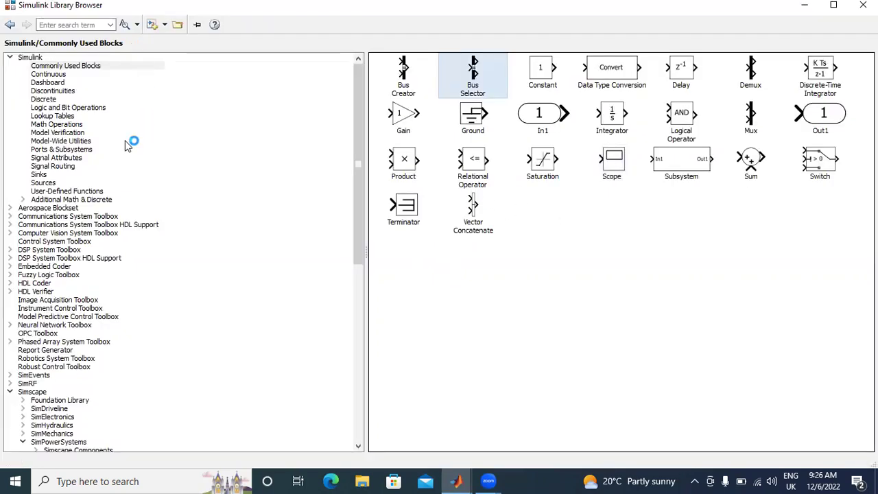
{"action": "left_click", "coordinate": [611, 172]}
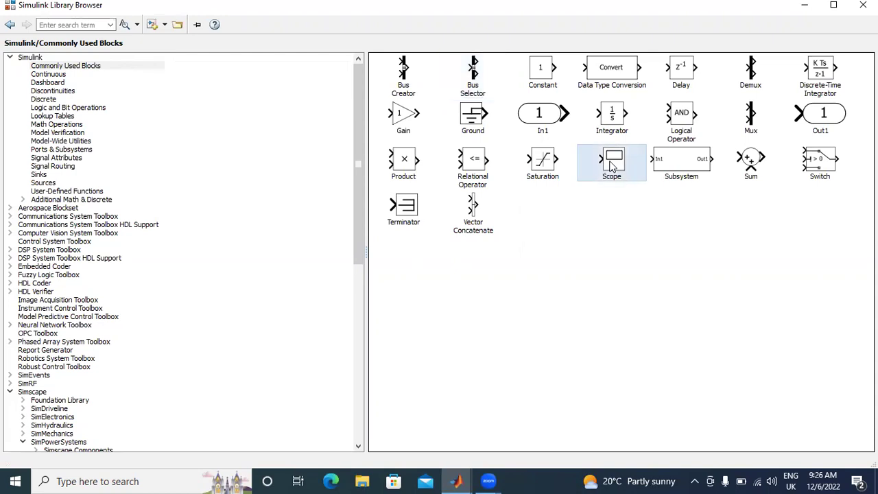
{"action": "right_click", "coordinate": [628, 173]}
{"action": "left_click", "coordinate": [639, 175]}
{"action": "left_click", "coordinate": [464, 473]}
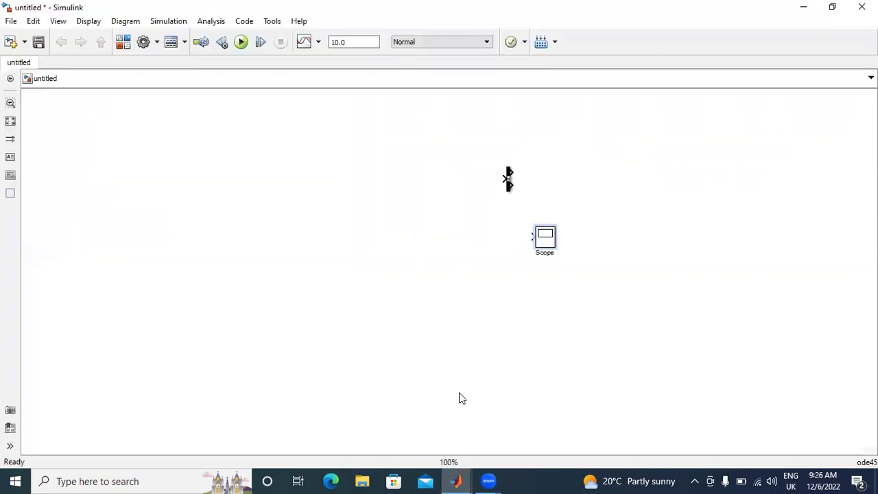
Add a DC Voltage Source from SimPowerSystems Electrical Sources to the untitled model.
{"action": "left_click", "coordinate": [457, 480]}
{"action": "left_click", "coordinate": [376, 431]}
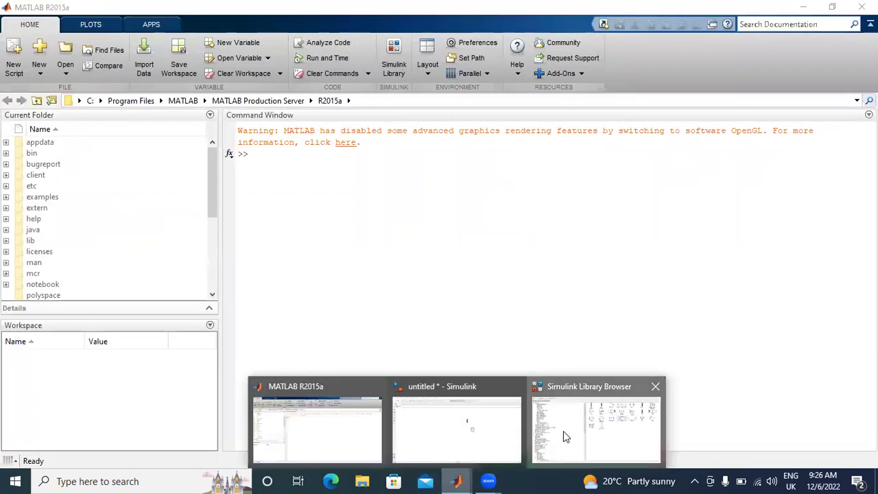
{"action": "left_click", "coordinate": [564, 432]}
{"action": "scroll", "coordinate": [69, 363], "scroll_direction": "down", "scroll_amount": 3}
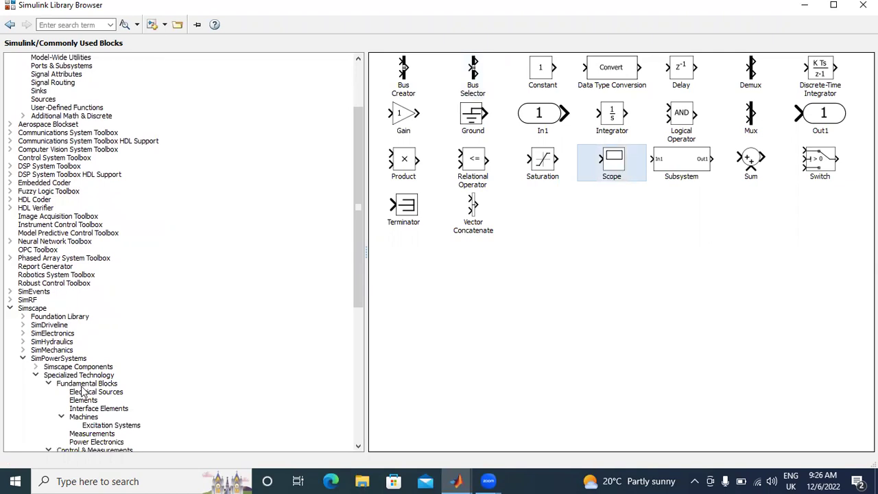
{"action": "scroll", "coordinate": [62, 348], "scroll_direction": "down", "scroll_amount": 2}
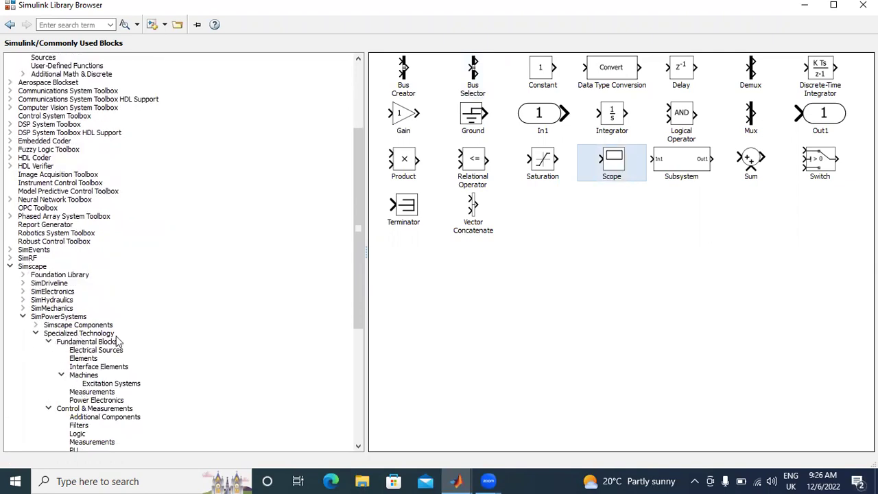
{"action": "left_click", "coordinate": [99, 351]}
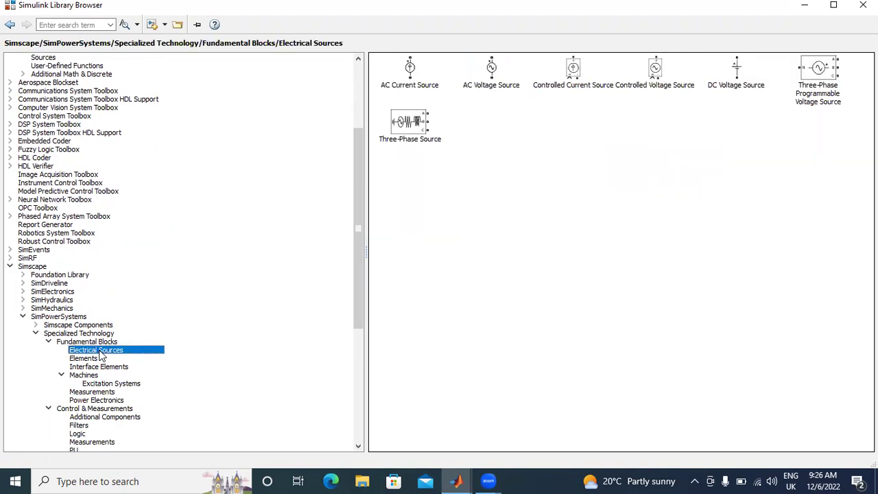
{"action": "left_click", "coordinate": [739, 75]}
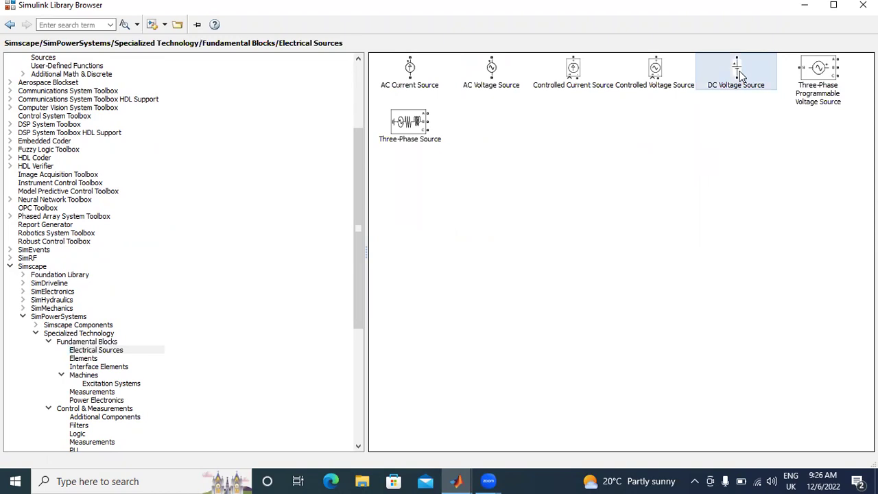
{"action": "right_click", "coordinate": [739, 75]}
{"action": "left_click", "coordinate": [754, 80]}
Add a DC Machine from the Fundamental Blocks Machines library to the model.
{"action": "left_click", "coordinate": [96, 384]}
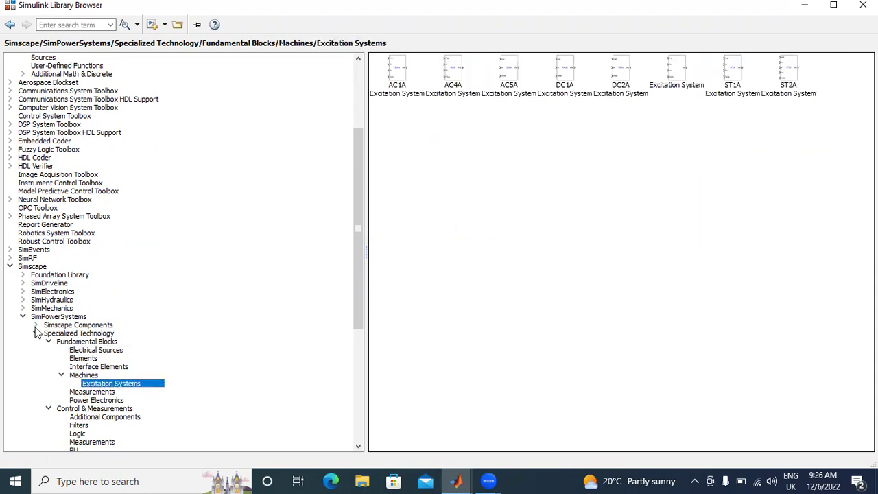
{"action": "scroll", "coordinate": [81, 363], "scroll_direction": "down", "scroll_amount": 3}
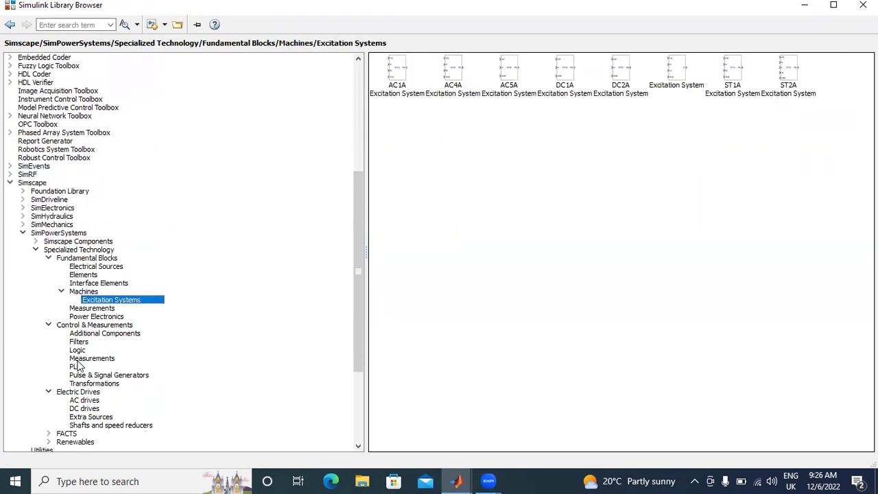
{"action": "left_click", "coordinate": [85, 268]}
{"action": "left_click", "coordinate": [84, 276]}
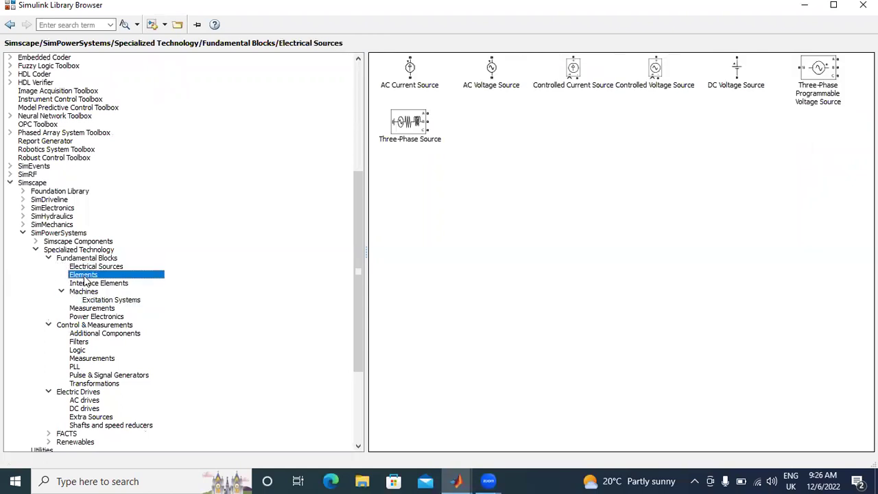
{"action": "left_click", "coordinate": [88, 317]}
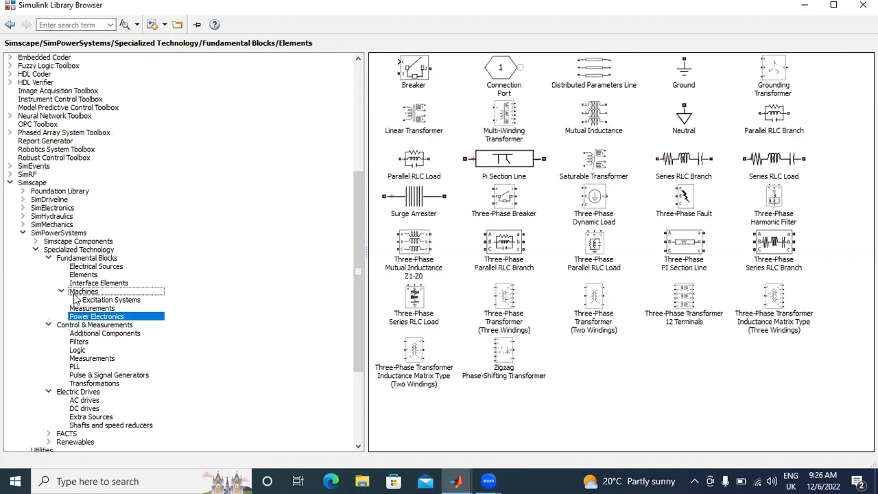
{"action": "left_click", "coordinate": [84, 294]}
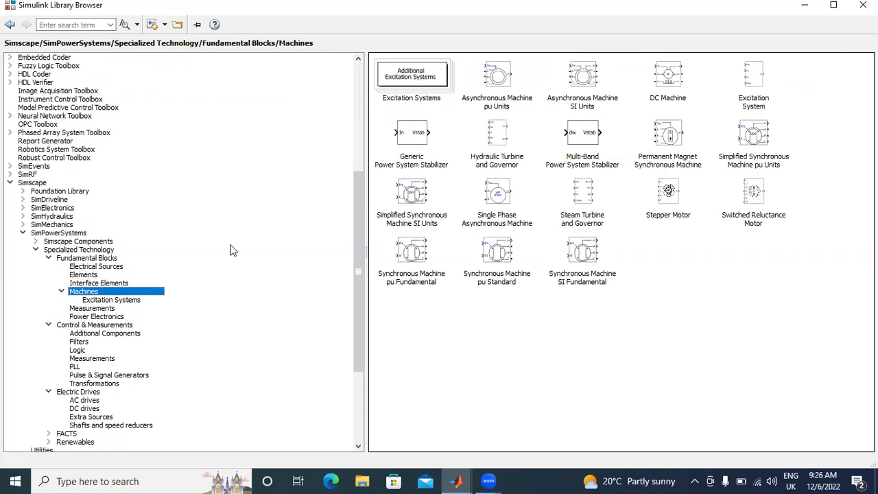
{"action": "left_click", "coordinate": [668, 82]}
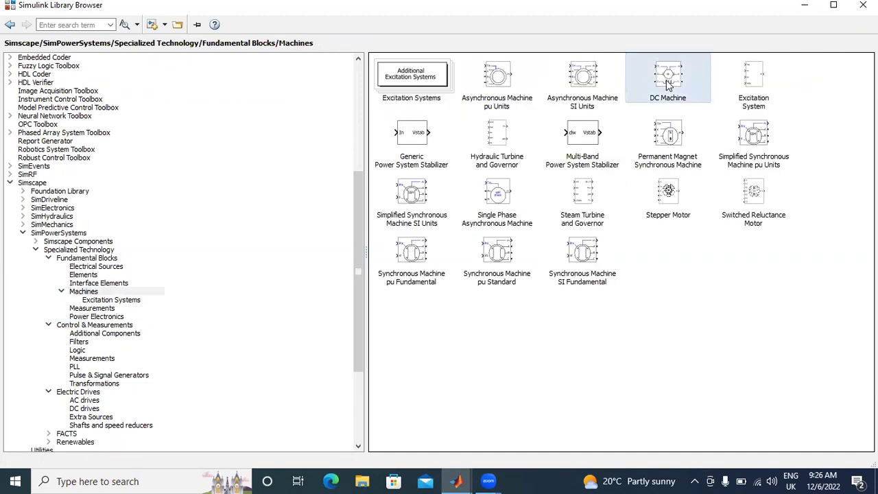
{"action": "right_click", "coordinate": [667, 81]}
{"action": "left_click", "coordinate": [684, 71]}
{"action": "right_click", "coordinate": [675, 89]}
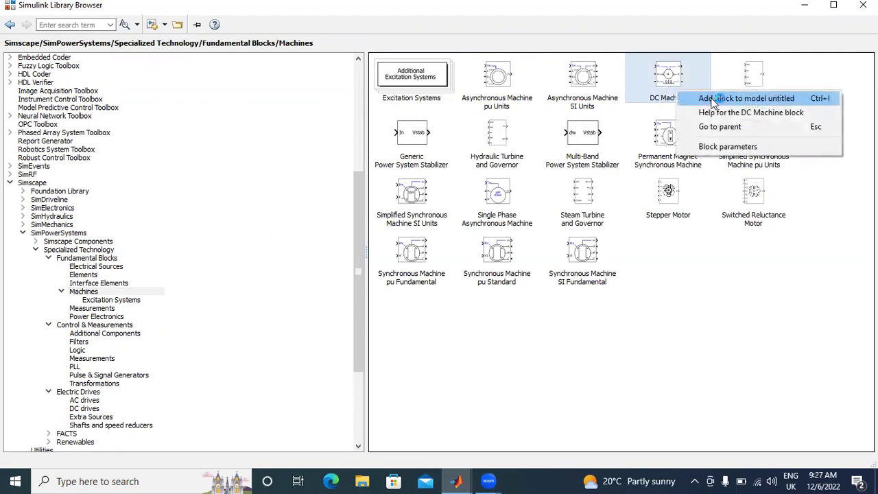
{"action": "left_click", "coordinate": [710, 99]}
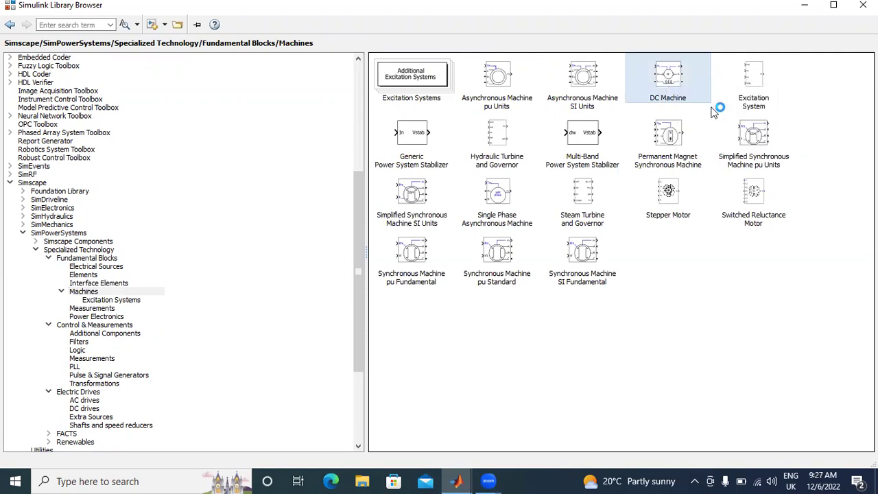
Rotate the DC Machine twice, move the DC Voltage Source to its left and wire its lower terminal.
{"action": "left_click", "coordinate": [454, 482]}
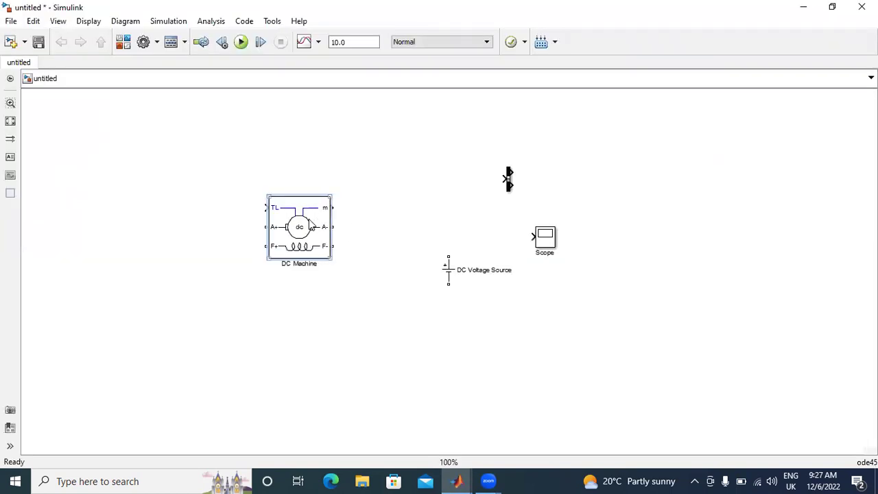
{"action": "key", "text": "ctrl+r"}
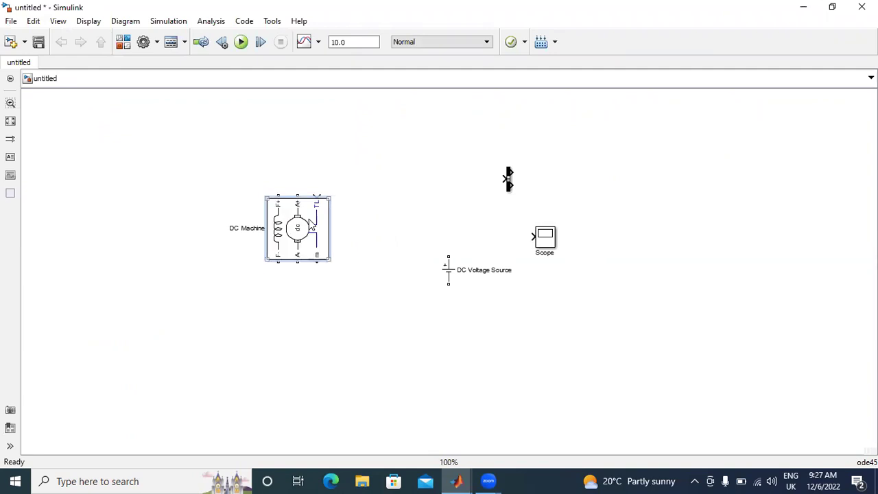
{"action": "key", "text": "ctrl+r"}
{"action": "key", "text": "ctrl+r"}
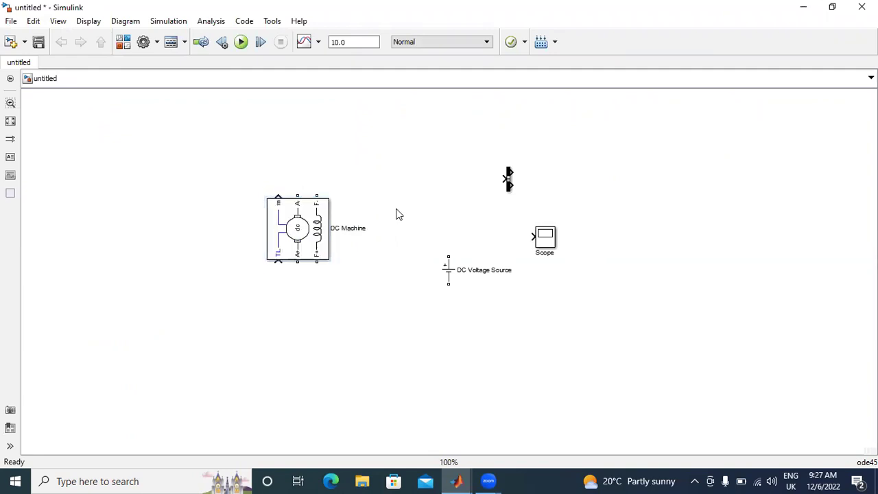
{"action": "left_click", "coordinate": [454, 277]}
{"action": "left_click_drag", "start_coordinate": [449, 276], "coordinate": [296, 195]}
{"action": "left_click", "coordinate": [208, 245]}
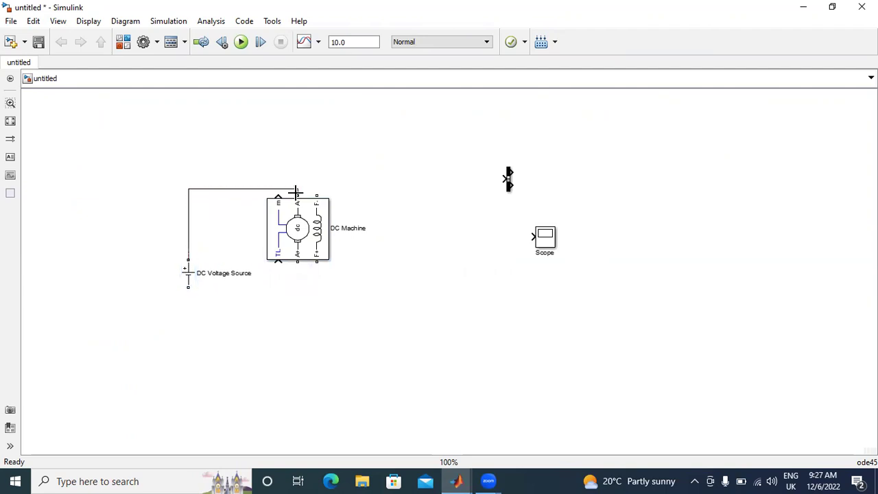
{"action": "key", "text": "F1"}
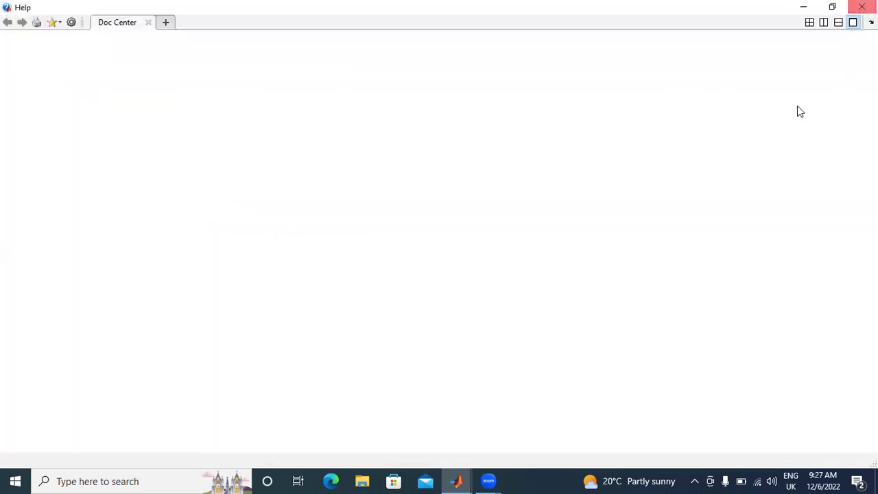
{"action": "left_click", "coordinate": [861, 7]}
{"action": "left_click_drag", "start_coordinate": [188, 288], "coordinate": [300, 263]}
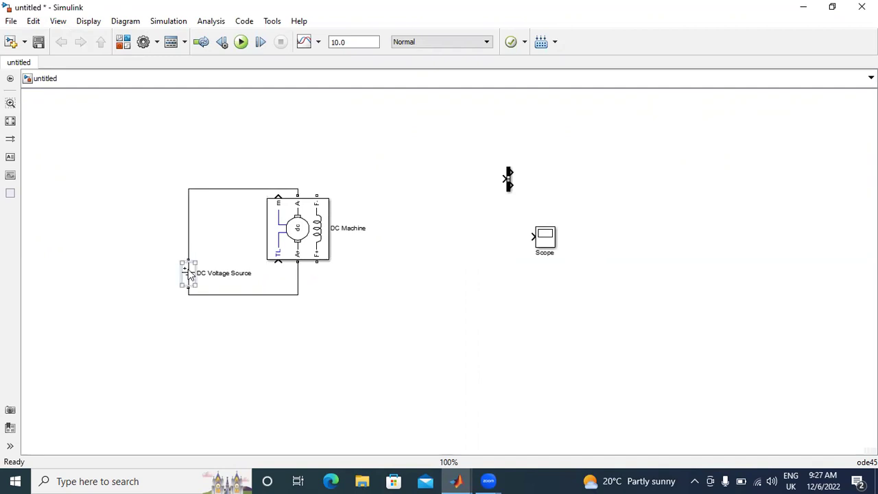
Delete the DC Voltage Source and both dangling wires, then rotate the DC Machine with Ctrl+R.
{"action": "key", "text": "Delete"}
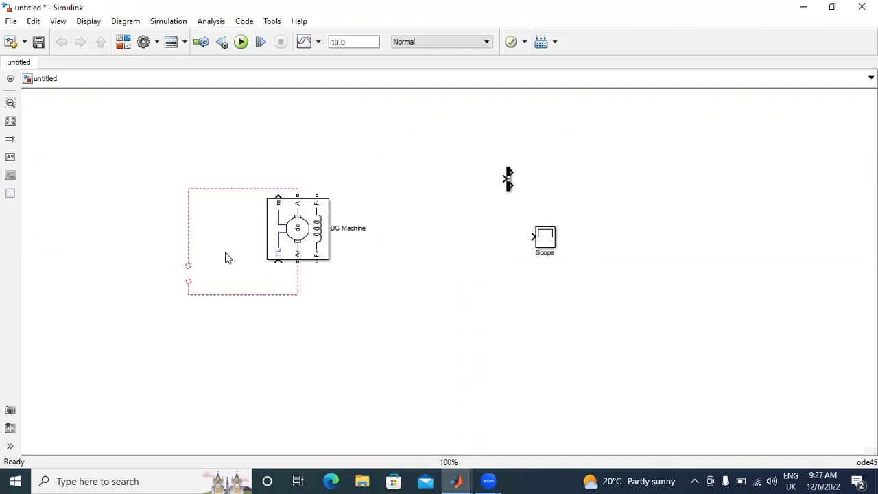
{"action": "left_click", "coordinate": [236, 189]}
{"action": "key", "text": "Delete"}
{"action": "left_click", "coordinate": [245, 295]}
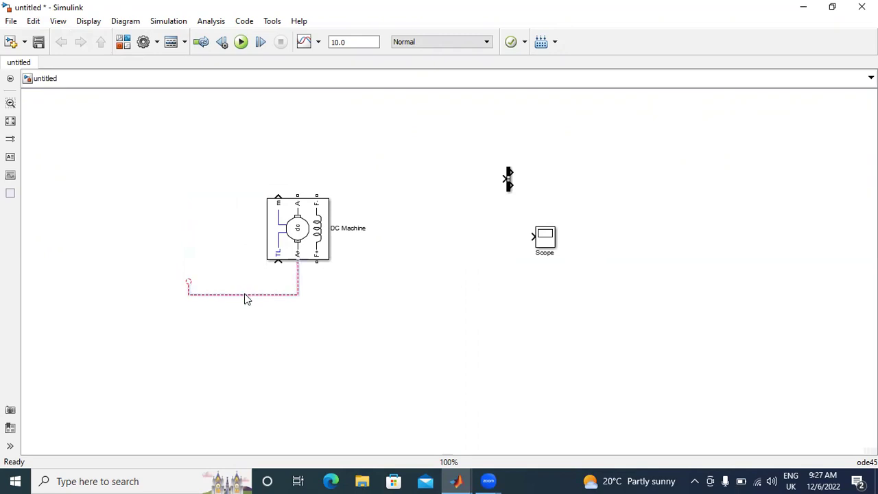
{"action": "key", "text": "Delete"}
{"action": "left_click", "coordinate": [310, 233]}
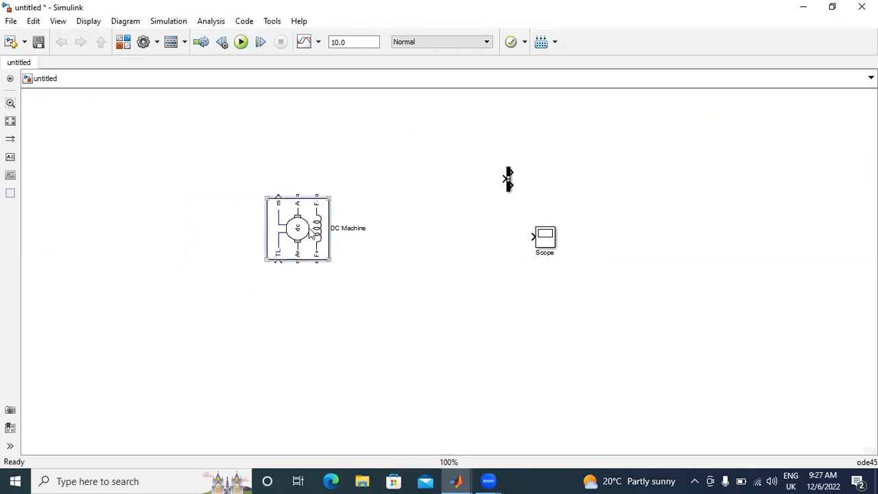
{"action": "key", "text": "ctrl+r"}
{"action": "key", "text": "ctrl+r"}
{"action": "left_click", "coordinate": [405, 239]}
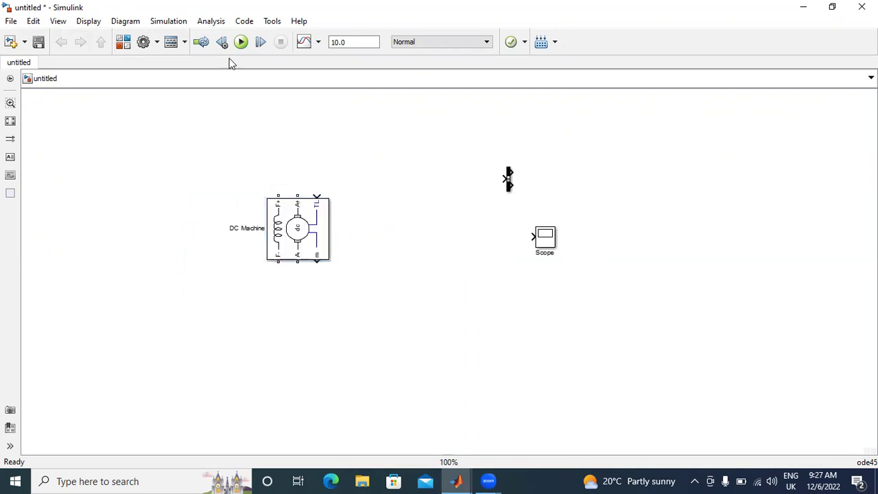
Add a fresh DC Voltage Source from Fundamental Blocks > Electrical Sources to the untitled model.
{"action": "left_click", "coordinate": [123, 44]}
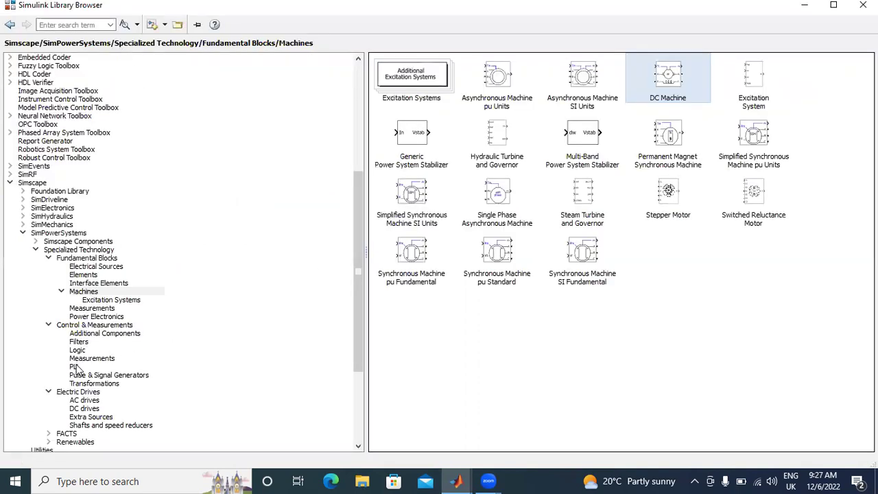
{"action": "left_click", "coordinate": [93, 267]}
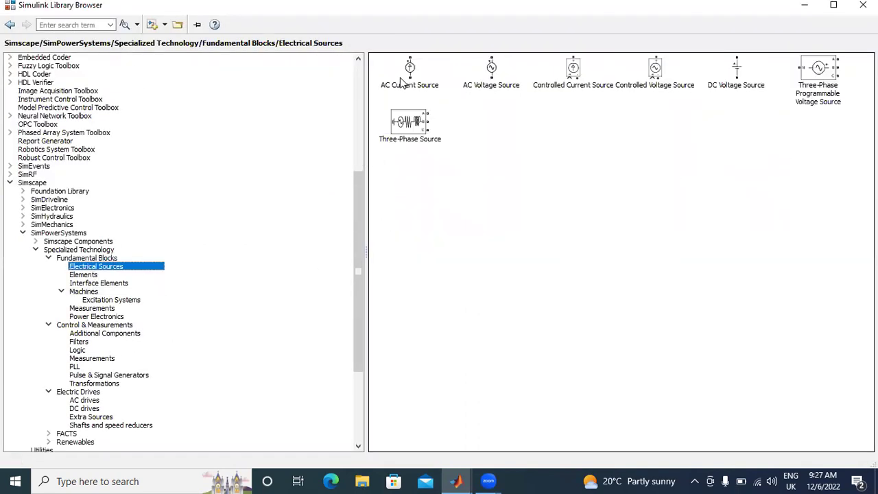
{"action": "right_click", "coordinate": [740, 81]}
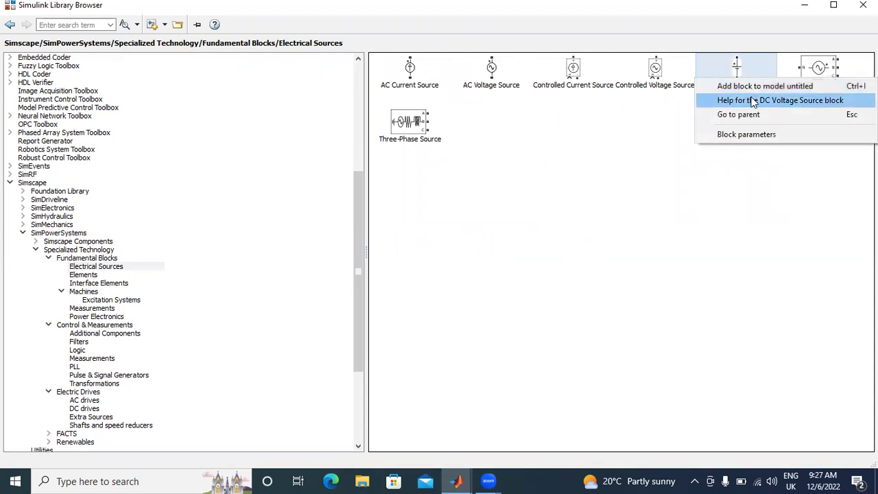
{"action": "left_click", "coordinate": [754, 88]}
{"action": "left_click", "coordinate": [458, 480]}
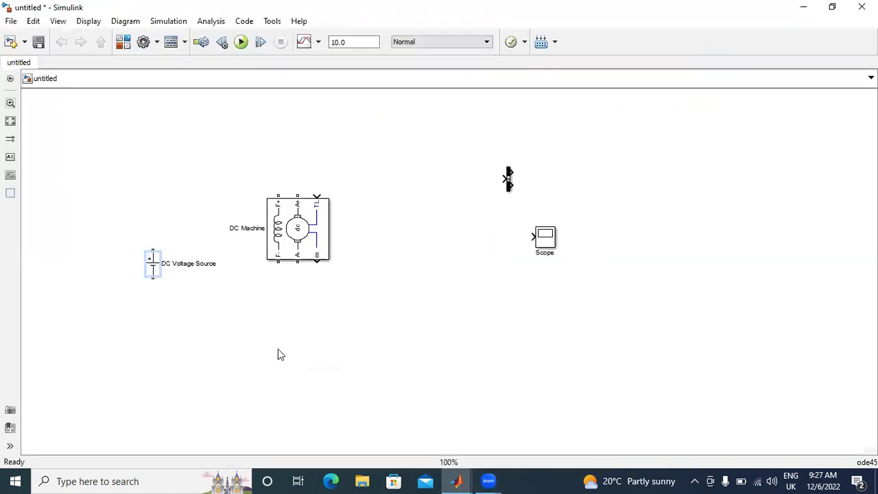
Flip the DC Machine block left-to-right via Rotate & Flip > Flip Block.
{"action": "left_click", "coordinate": [307, 340]}
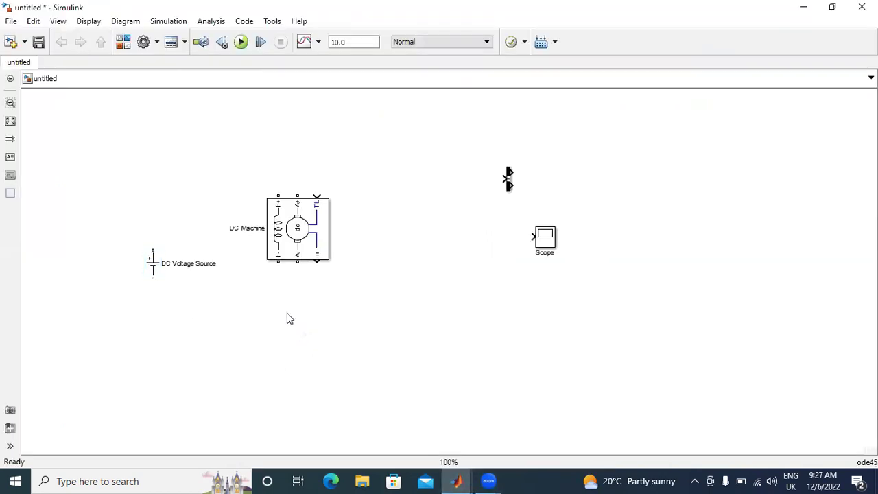
{"action": "left_click", "coordinate": [310, 235]}
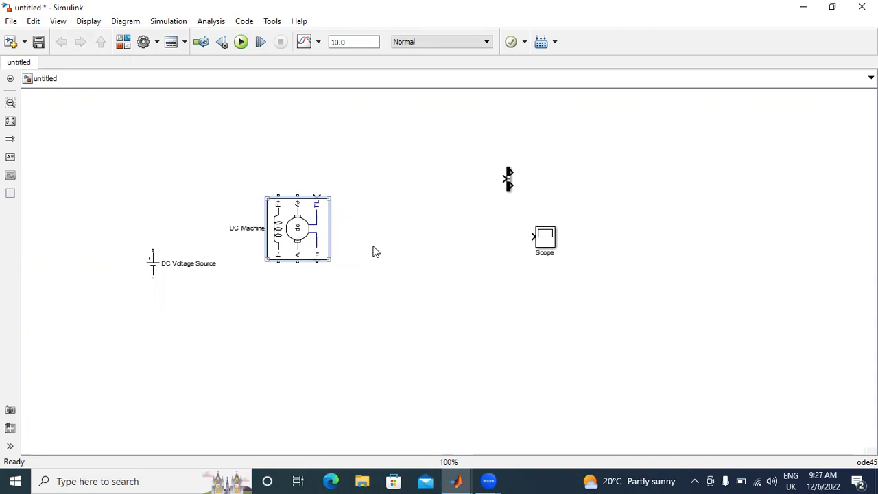
{"action": "right_click", "coordinate": [310, 240]}
{"action": "mouse_move", "coordinate": [471, 228]}
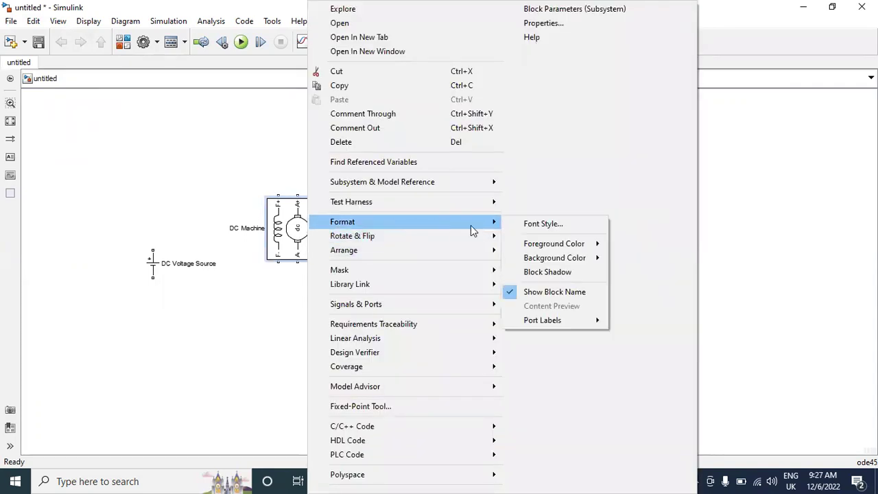
{"action": "mouse_move", "coordinate": [441, 236]}
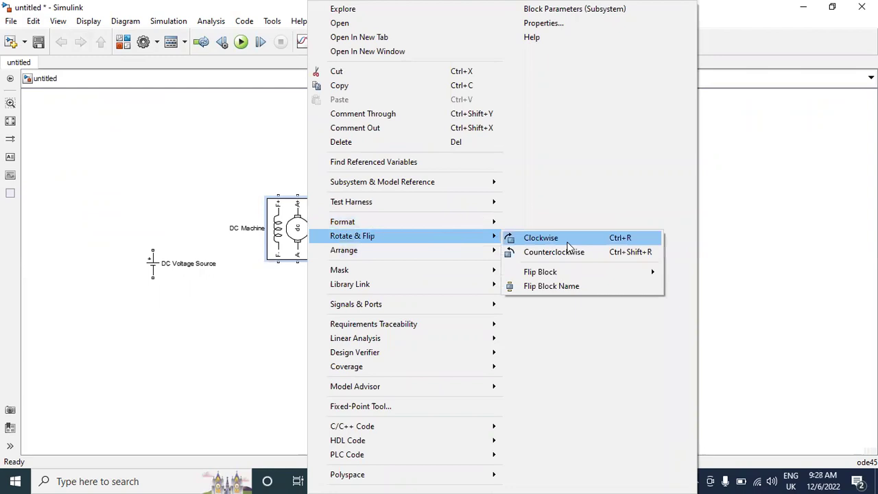
{"action": "mouse_move", "coordinate": [621, 271]}
{"action": "left_click", "coordinate": [690, 272]}
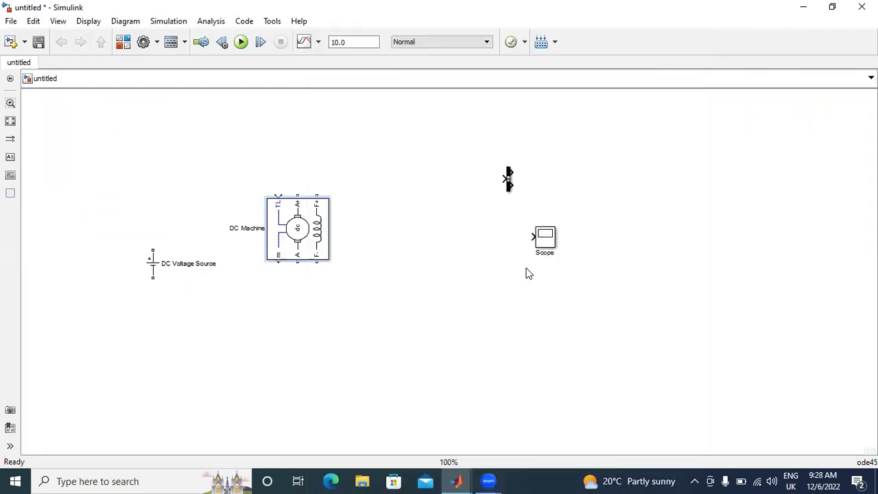
{"action": "left_click", "coordinate": [405, 264]}
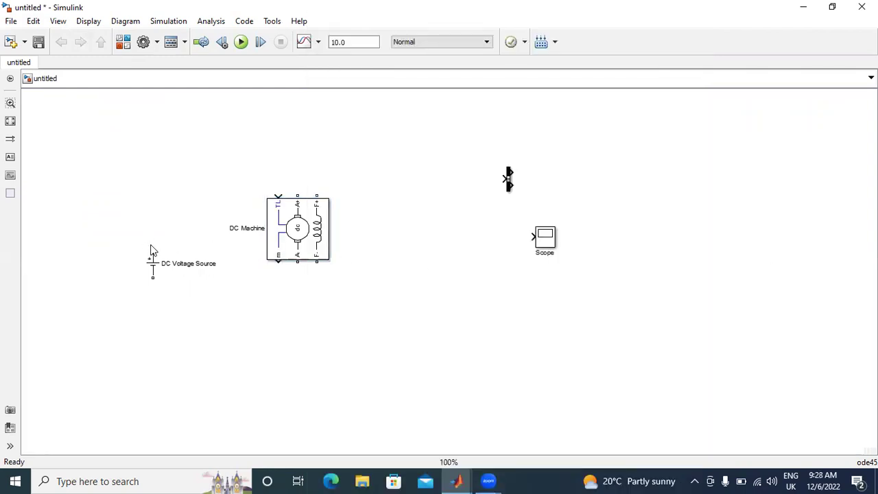
Wire DC Voltage Source to armature terminals A+ and A-, and DC Voltage Source1 to F-.
{"action": "mouse_move", "coordinate": [152, 251]}
{"action": "left_mouse_down"}
{"action": "mouse_move", "coordinate": [192, 203]}
{"action": "mouse_move", "coordinate": [297, 195]}
{"action": "left_mouse_up"}
{"action": "left_click", "coordinate": [150, 274]}
{"action": "mouse_move", "coordinate": [150, 277]}
{"action": "left_mouse_down"}
{"action": "mouse_move", "coordinate": [312, 270]}
{"action": "mouse_move", "coordinate": [297, 260]}
{"action": "left_mouse_up"}
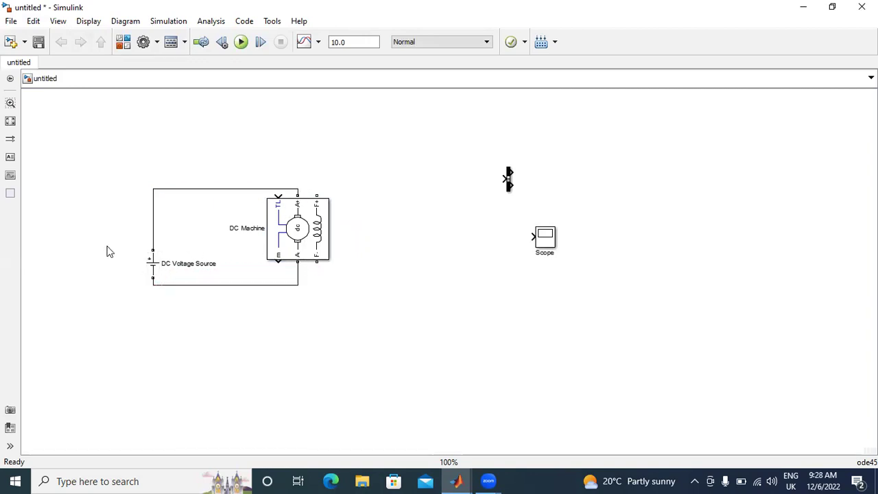
{"action": "mouse_move", "coordinate": [149, 264]}
{"action": "left_mouse_down"}
{"action": "mouse_move", "coordinate": [181, 233]}
{"action": "mouse_move", "coordinate": [396, 239]}
{"action": "mouse_move", "coordinate": [330, 188]}
{"action": "mouse_move", "coordinate": [316, 193]}
{"action": "left_mouse_up"}
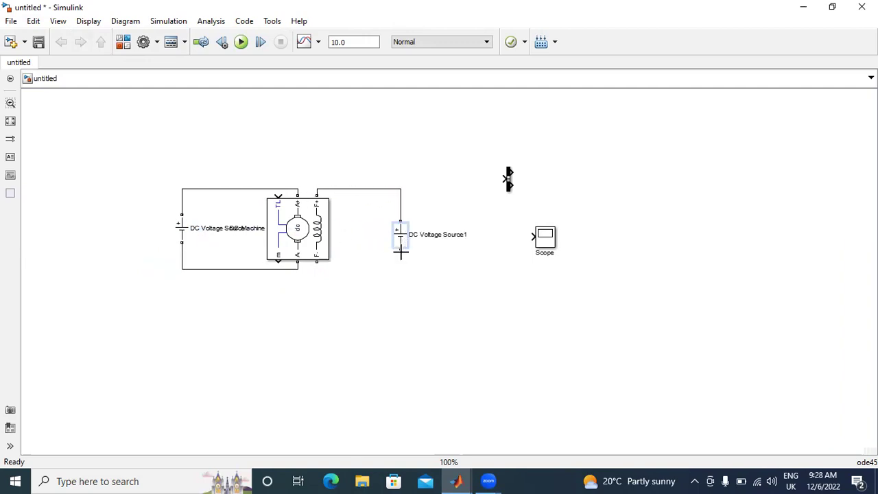
{"action": "left_click_drag", "start_coordinate": [401, 251], "coordinate": [316, 261]}
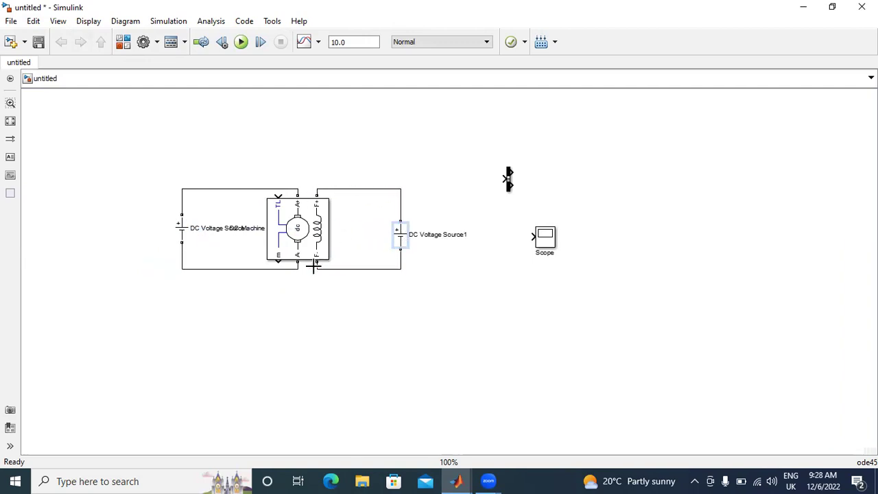
Set the DC Voltage Source amplitude to 220 V.
{"action": "double_click", "coordinate": [183, 230]}
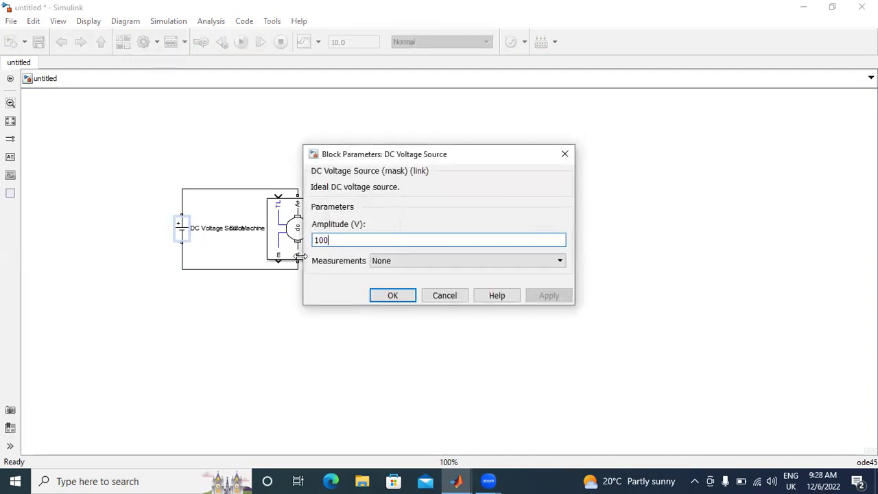
{"action": "key", "text": "BackSpace"}
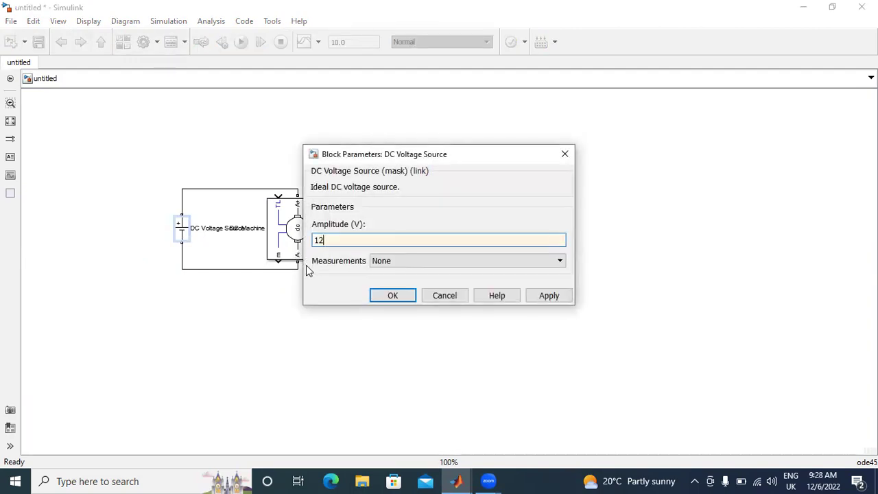
{"action": "key", "text": "BackSpace"}
{"action": "key", "text": "BackSpace"}
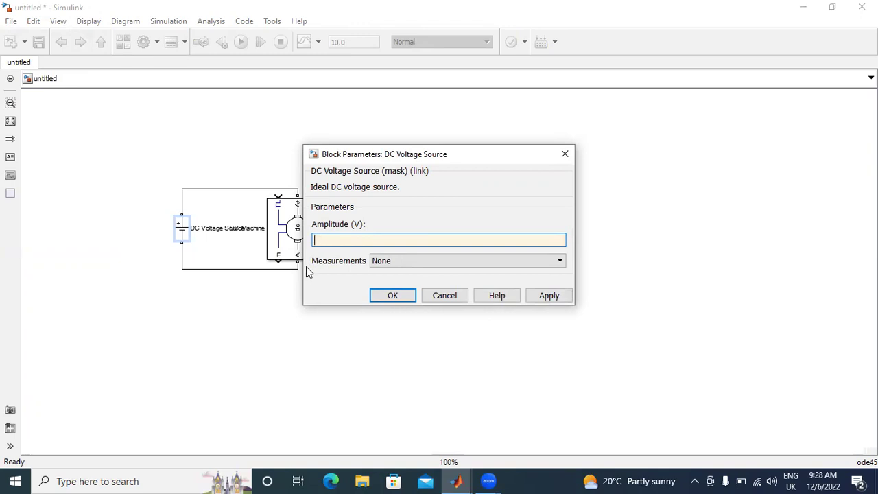
{"action": "type", "text": "220"}
{"action": "left_click", "coordinate": [549, 296]}
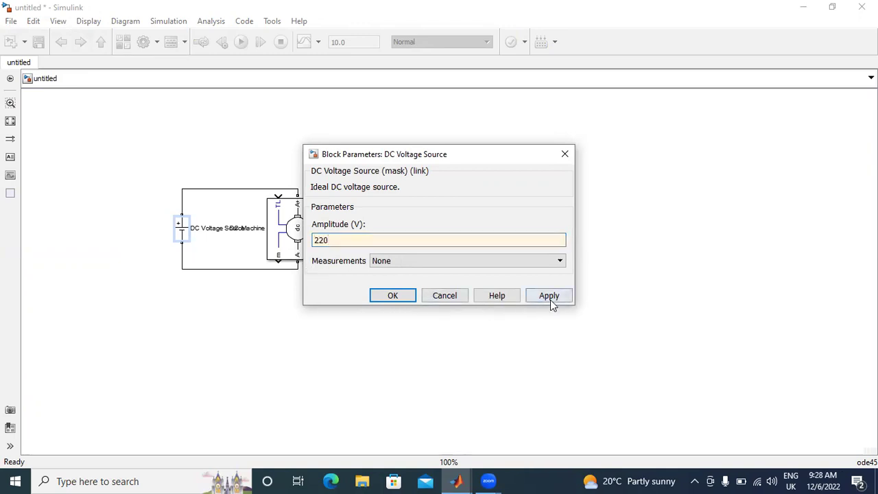
{"action": "left_click", "coordinate": [394, 295]}
Set the DC Voltage Source1 amplitude to 220 V.
{"action": "double_click", "coordinate": [397, 236]}
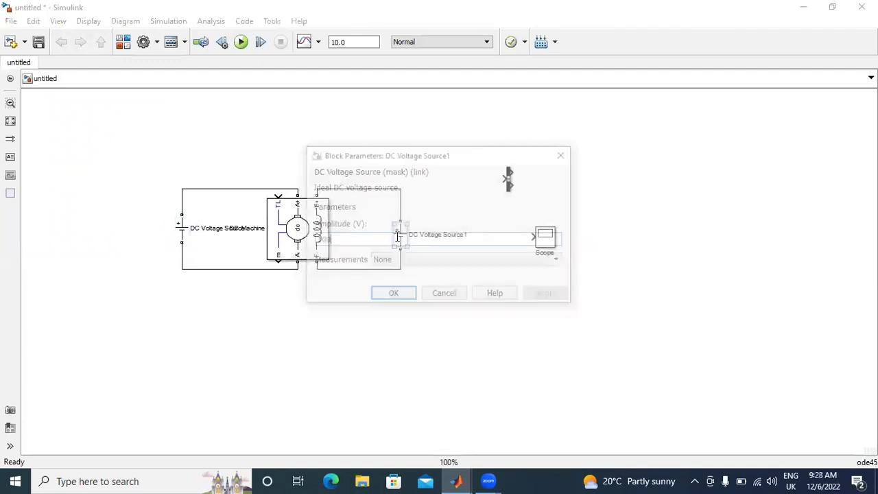
{"action": "key", "text": "BackSpace"}
{"action": "key", "text": "BackSpace"}
{"action": "key", "text": "BackSpace"}
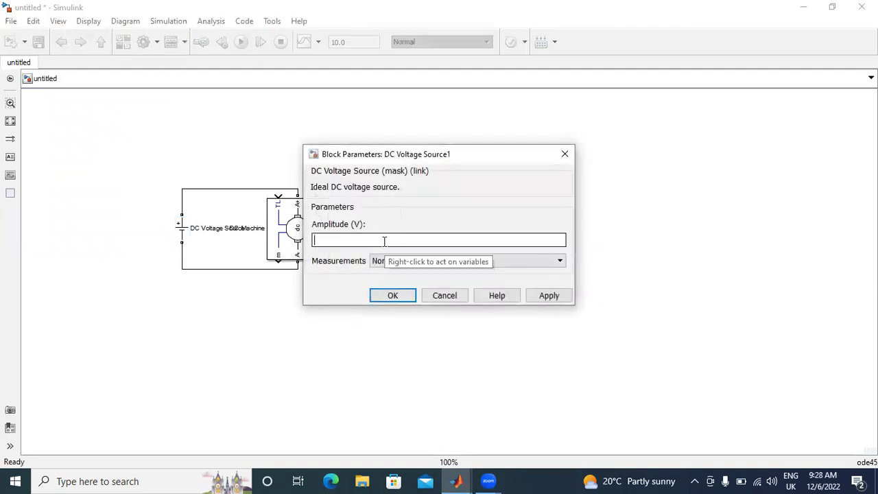
{"action": "type", "text": "220"}
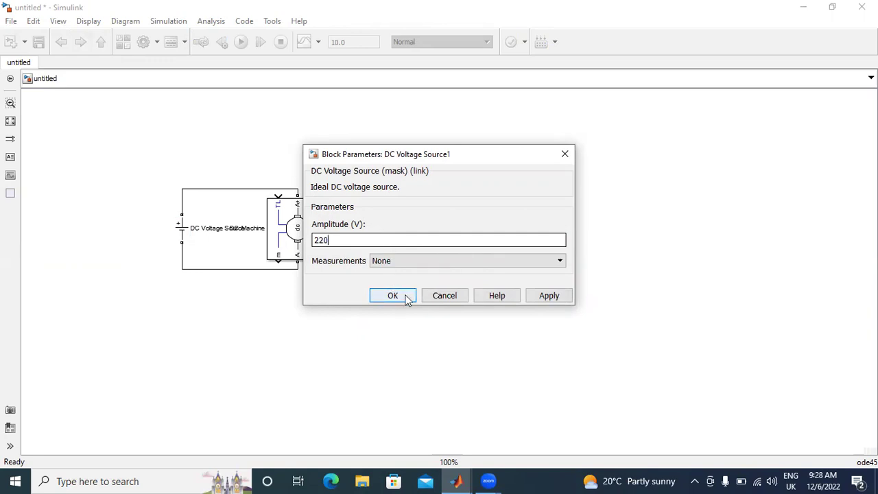
{"action": "left_click", "coordinate": [557, 299]}
{"action": "left_click", "coordinate": [393, 296]}
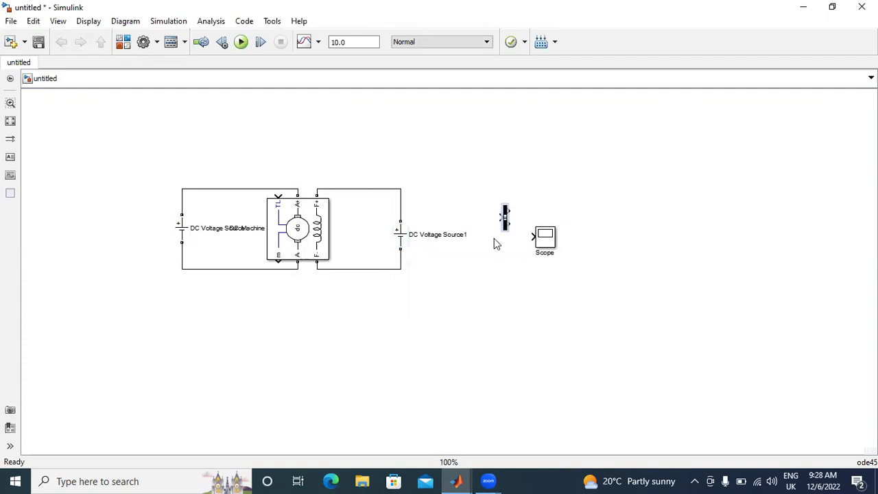
Move the Bus Selector below the circuit and stretch it taller.
{"action": "left_click_drag", "start_coordinate": [505, 223], "coordinate": [278, 261]}
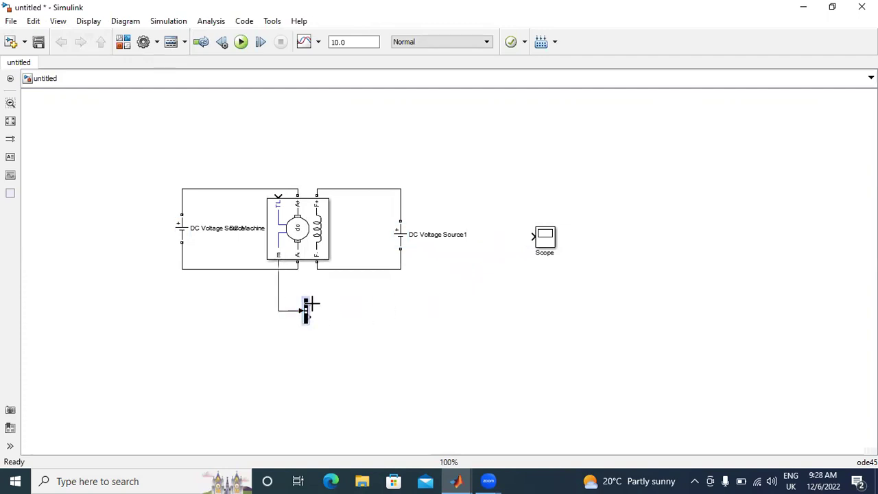
{"action": "left_click_drag", "start_coordinate": [306, 300], "coordinate": [307, 288]}
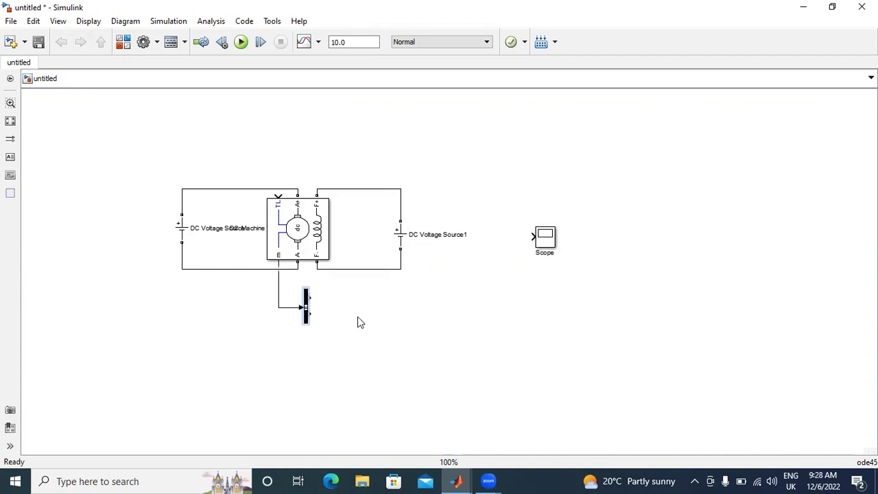
Remove both placeholder ??? signals from the Bus Selector's selected signals.
{"action": "double_click", "coordinate": [306, 309]}
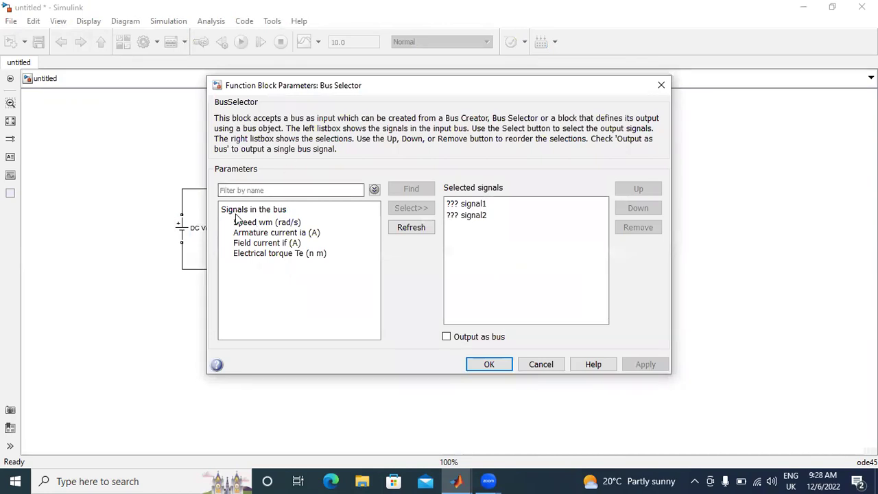
{"action": "left_click", "coordinate": [261, 225]}
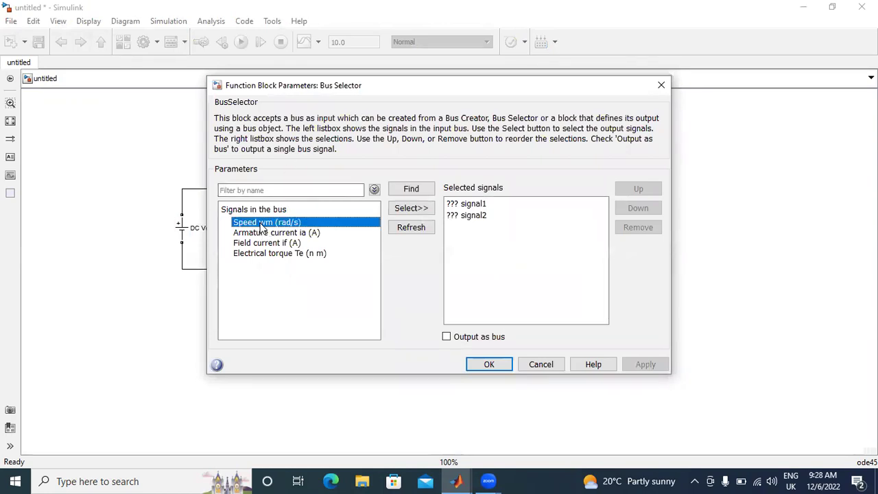
{"action": "left_click", "coordinate": [475, 204]}
{"action": "left_click", "coordinate": [645, 227]}
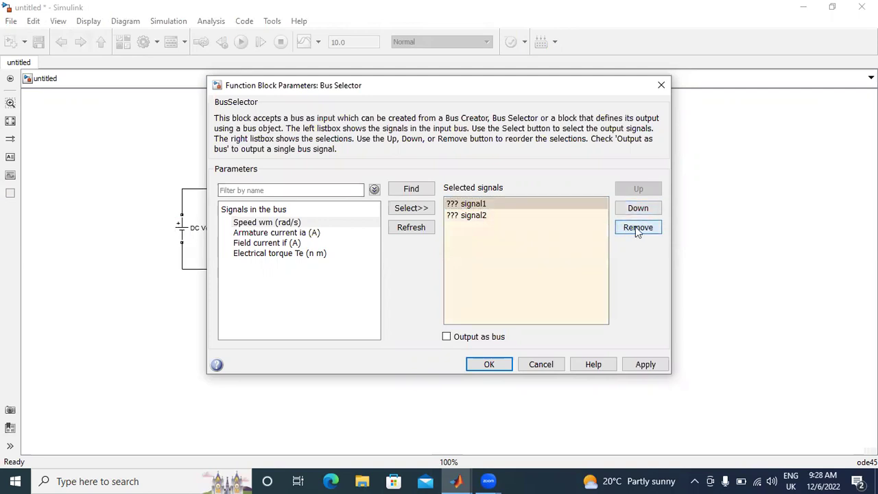
{"action": "left_click", "coordinate": [492, 203]}
{"action": "left_click", "coordinate": [641, 227]}
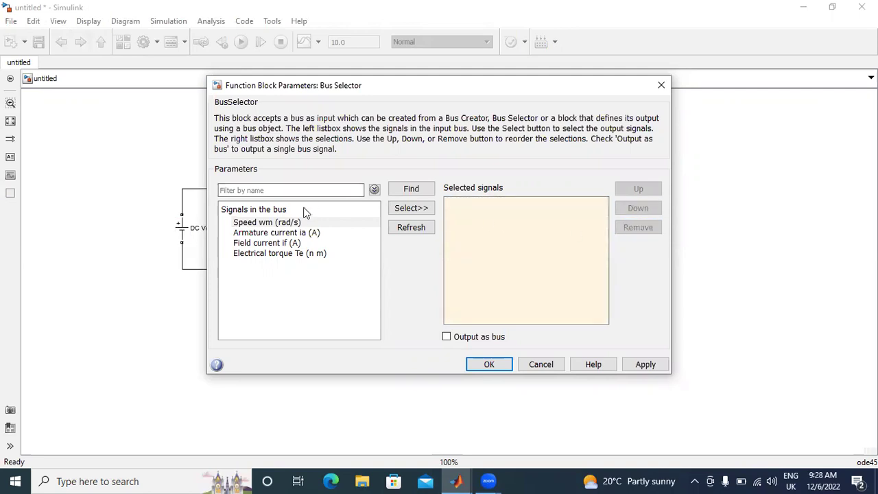
Select Speed wm, Armature current ia, Field current if and Electrical torque Te as outputs.
{"action": "left_click", "coordinate": [400, 207]}
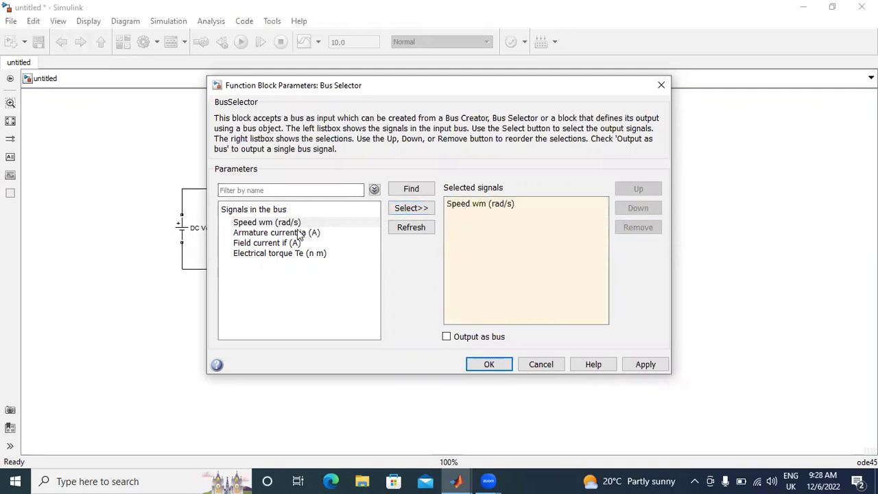
{"action": "left_click", "coordinate": [297, 232]}
{"action": "left_click", "coordinate": [411, 208]}
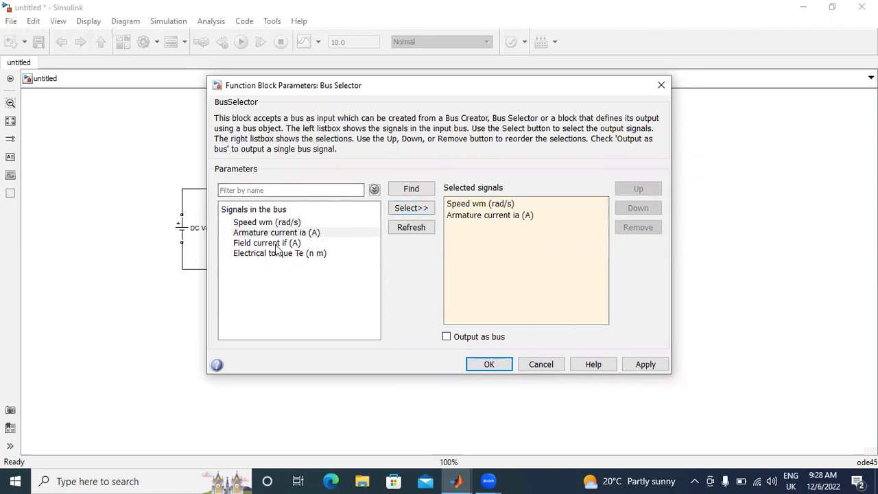
{"action": "left_click", "coordinate": [313, 242]}
{"action": "left_click", "coordinate": [419, 209]}
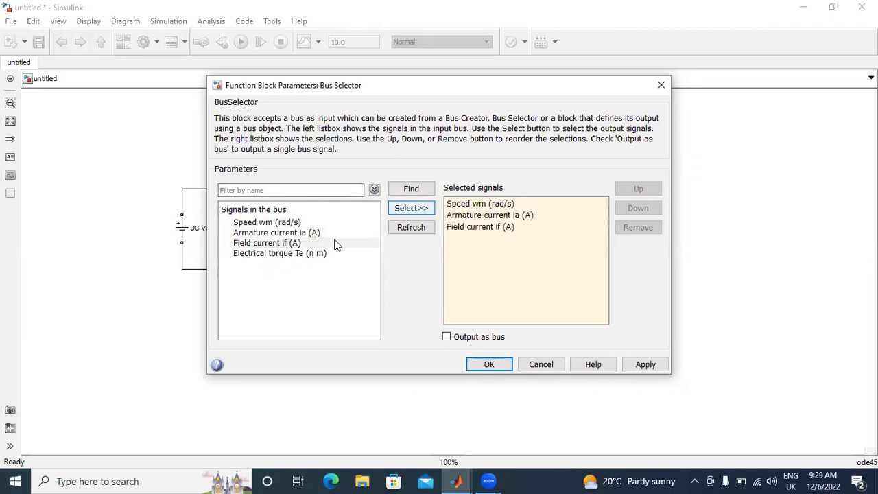
{"action": "left_click", "coordinate": [294, 258]}
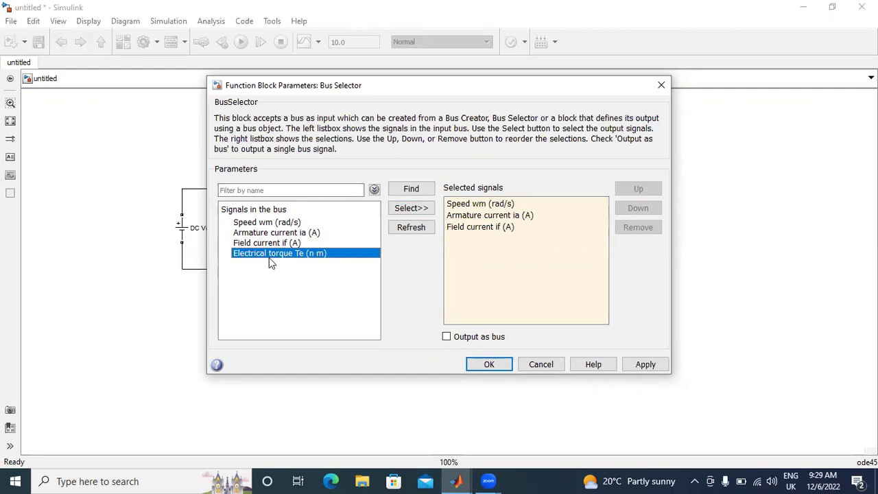
{"action": "left_click", "coordinate": [411, 208]}
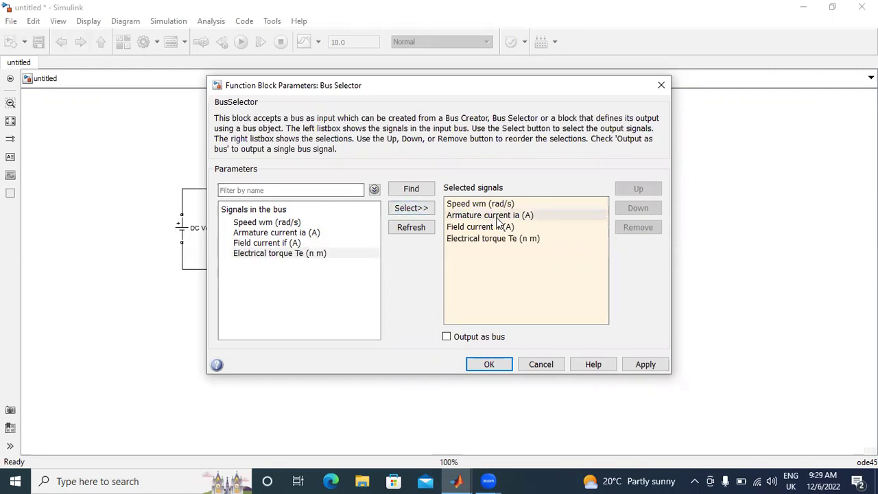
Remove Armature current ia from the Bus Selector outputs and re-add it at the end.
{"action": "left_click", "coordinate": [495, 216]}
{"action": "left_click", "coordinate": [645, 229]}
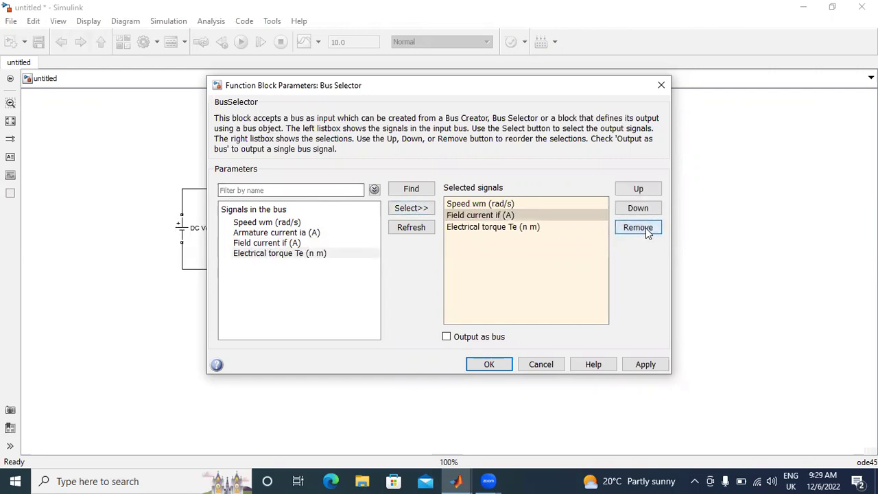
{"action": "left_click", "coordinate": [291, 234]}
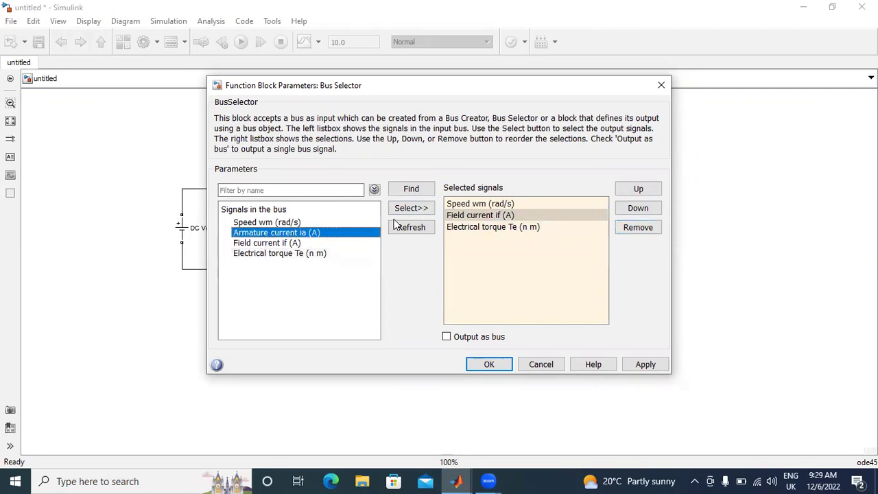
{"action": "left_click", "coordinate": [418, 210]}
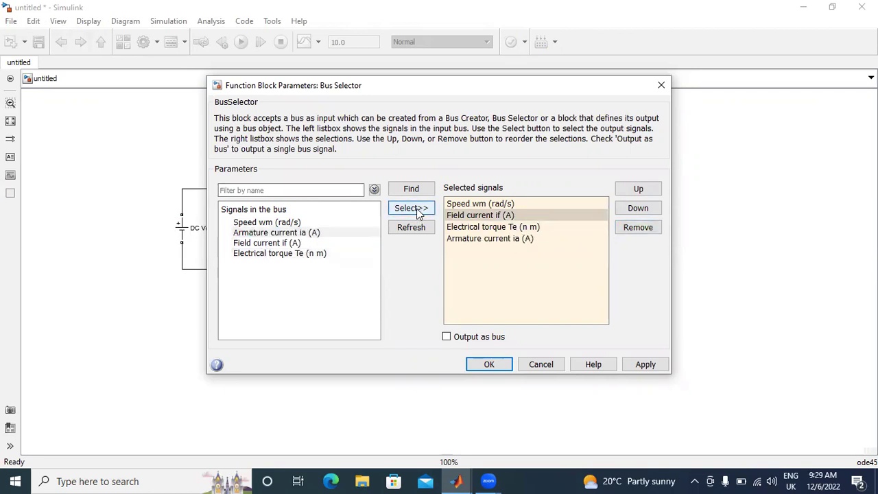
Order the outputs as Field current, Electrical torque, Speed, Armature current, and apply.
{"action": "left_click", "coordinate": [589, 272]}
{"action": "left_click", "coordinate": [507, 205]}
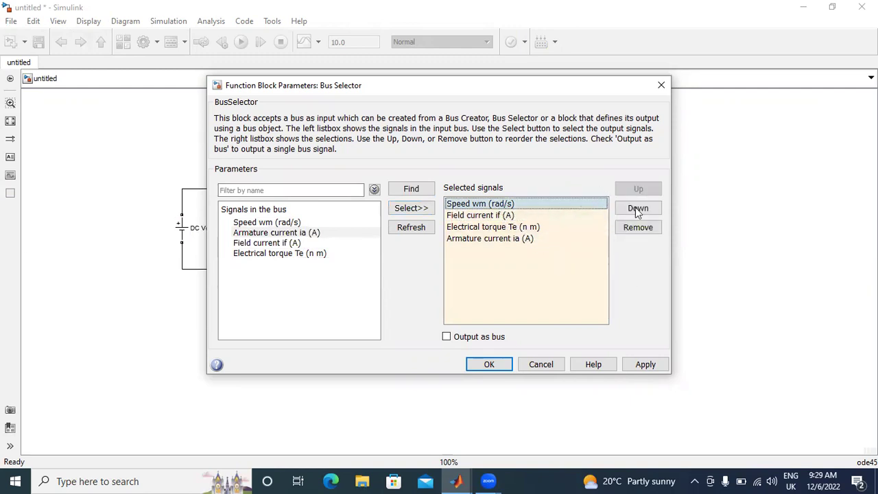
{"action": "left_click", "coordinate": [637, 211]}
{"action": "left_click", "coordinate": [511, 228]}
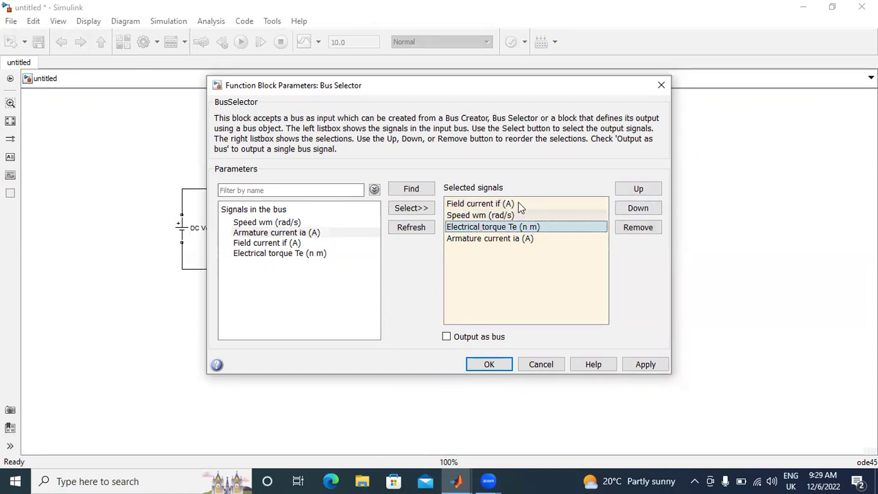
{"action": "left_click", "coordinate": [638, 191]}
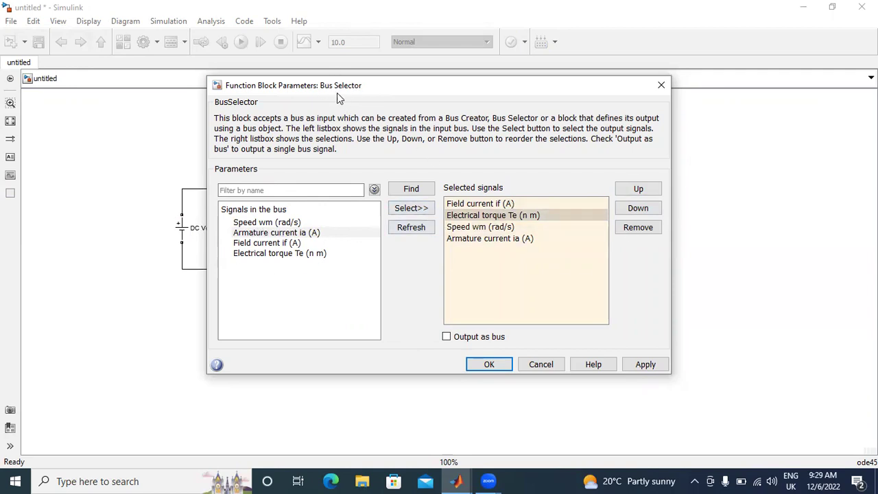
{"action": "left_click", "coordinate": [653, 369]}
{"action": "left_click", "coordinate": [490, 364]}
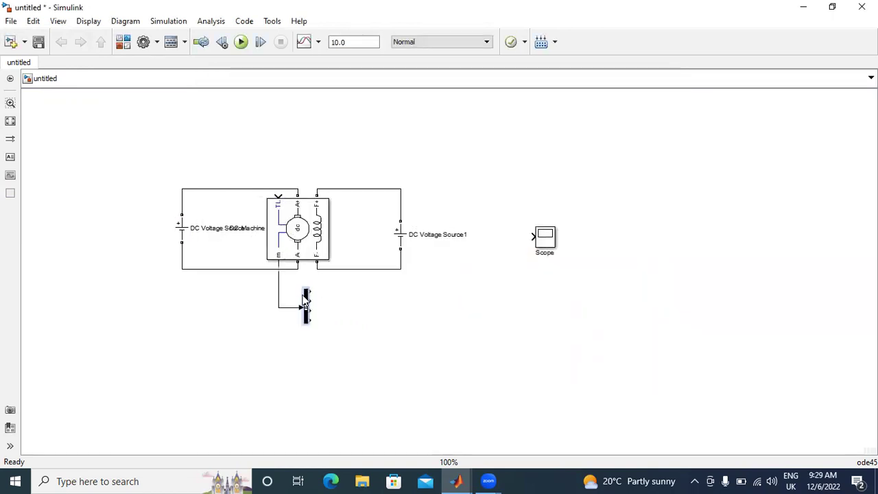
Set the Scope's Number of axes to 4, then close the Scope window.
{"action": "left_click", "coordinate": [306, 294]}
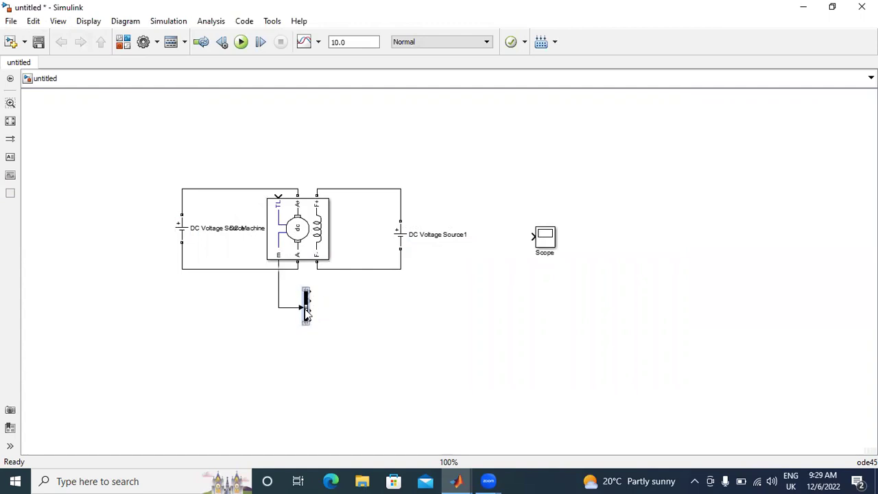
{"action": "double_click", "coordinate": [552, 242]}
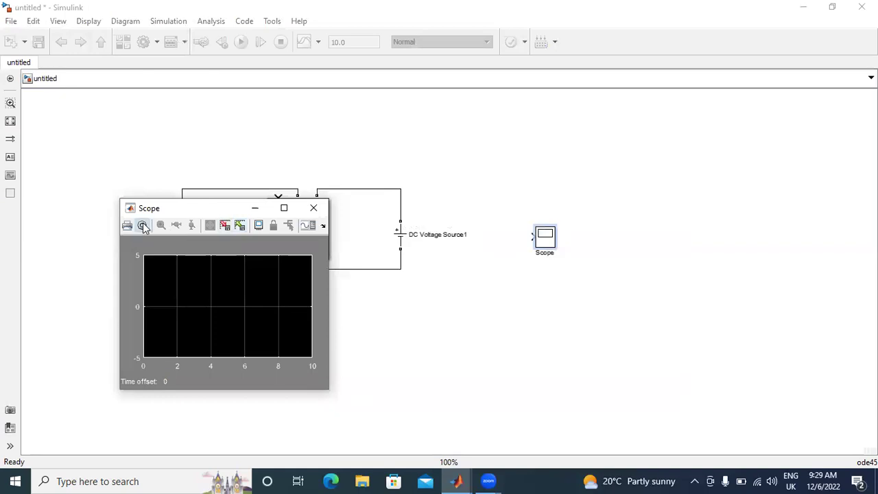
{"action": "left_click", "coordinate": [141, 225]}
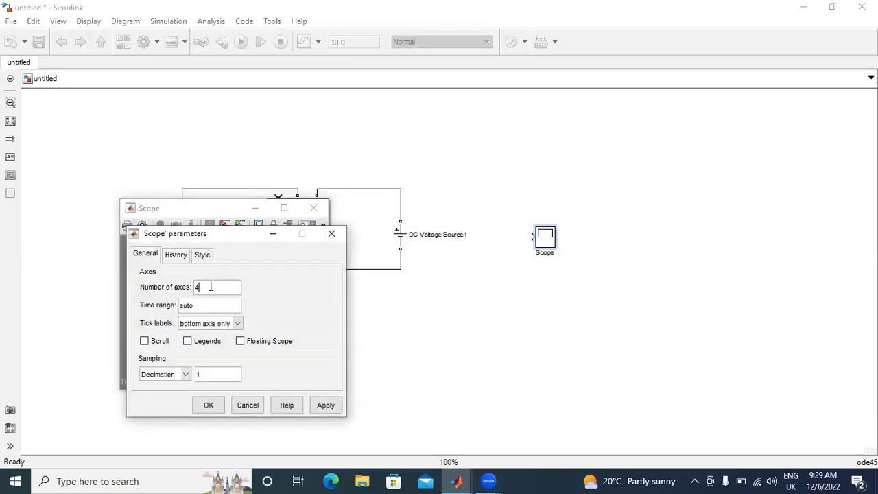
{"action": "left_click", "coordinate": [325, 405]}
{"action": "left_click", "coordinate": [208, 405]}
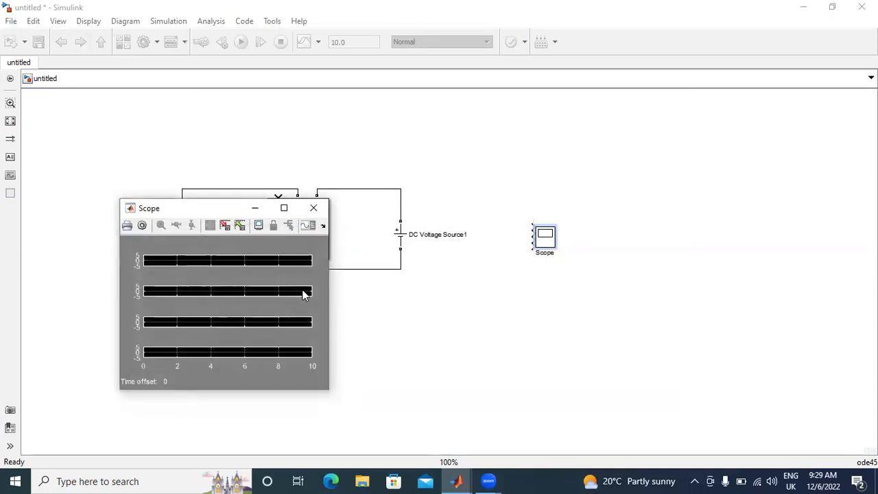
{"action": "left_click", "coordinate": [314, 208]}
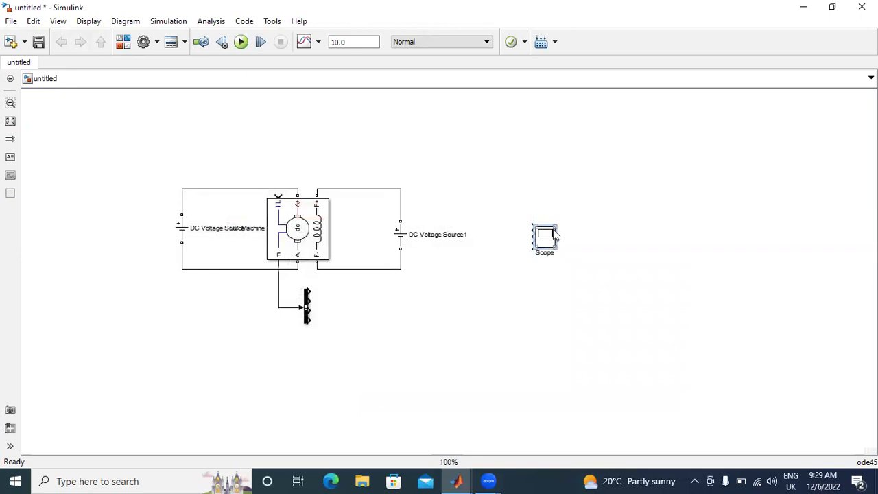
Enlarge the Scope beside the Bus Selector and wire field current, torque, speed, armature current to inputs 1–4.
{"action": "mouse_move", "coordinate": [557, 224]}
{"action": "left_mouse_down"}
{"action": "mouse_move", "coordinate": [563, 201]}
{"action": "mouse_move", "coordinate": [525, 314]}
{"action": "mouse_move", "coordinate": [491, 324]}
{"action": "left_mouse_up"}
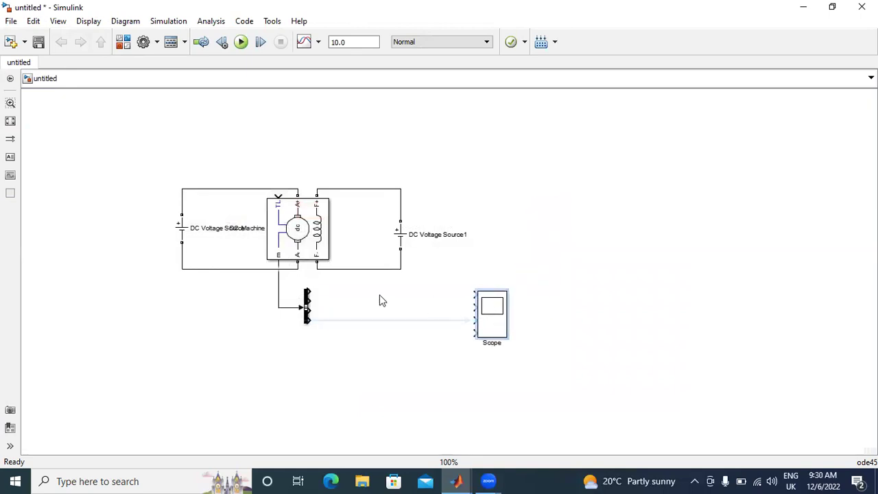
{"action": "left_click_drag", "start_coordinate": [308, 293], "coordinate": [474, 295]}
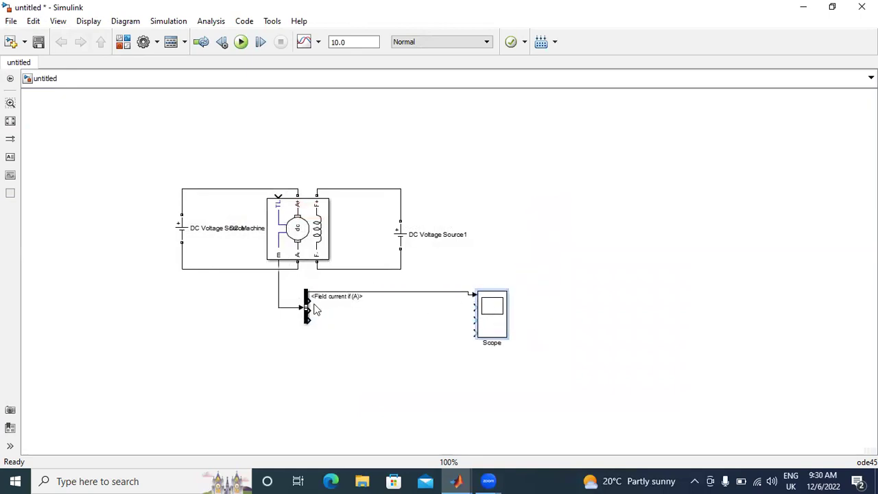
{"action": "left_click_drag", "start_coordinate": [307, 307], "coordinate": [474, 308]}
{"action": "left_click_drag", "start_coordinate": [314, 319], "coordinate": [474, 319]}
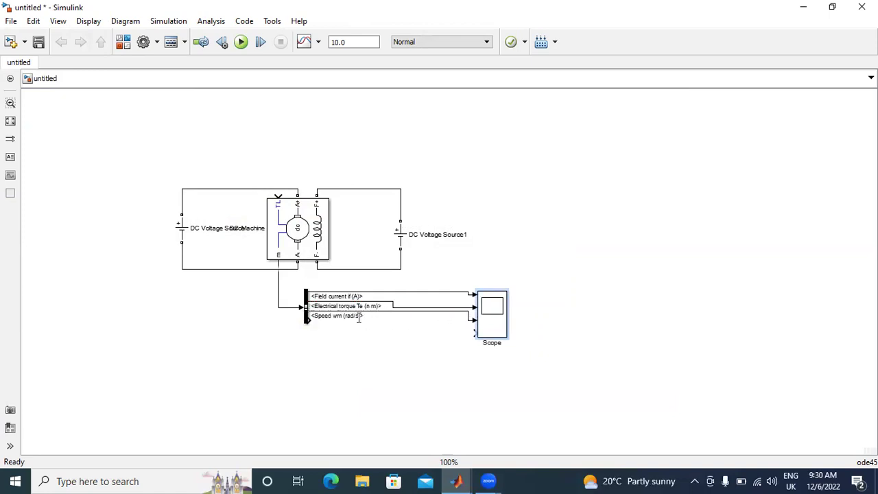
{"action": "left_click_drag", "start_coordinate": [312, 320], "coordinate": [474, 333]}
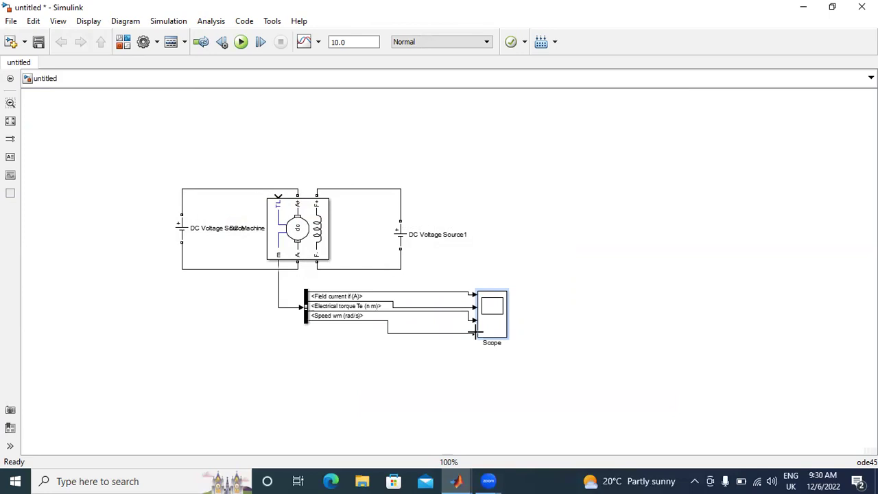
Search the Library Browser for powergui and add it to the untitled model.
{"action": "left_click", "coordinate": [123, 42]}
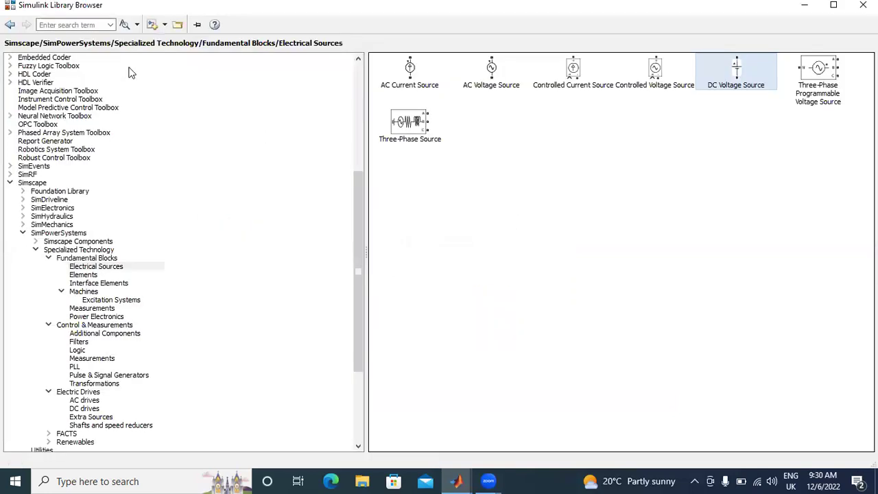
{"action": "left_click", "coordinate": [83, 25]}
{"action": "type", "text": "power"}
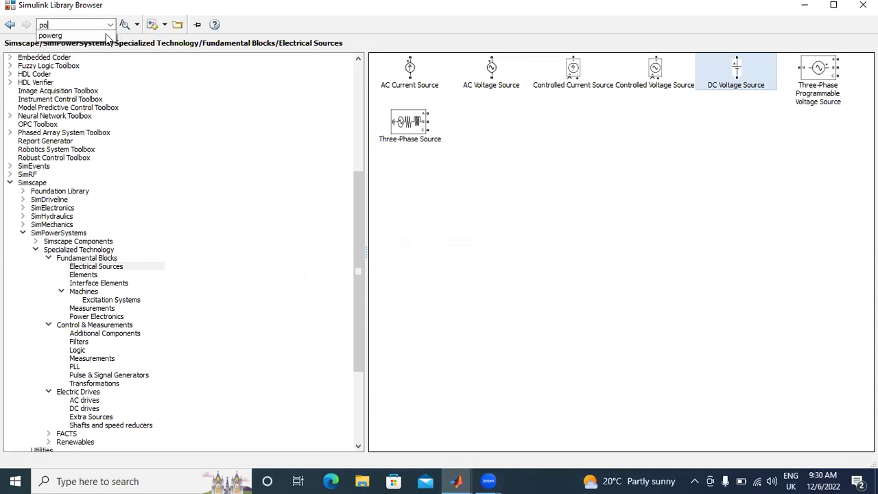
{"action": "left_click", "coordinate": [71, 35]}
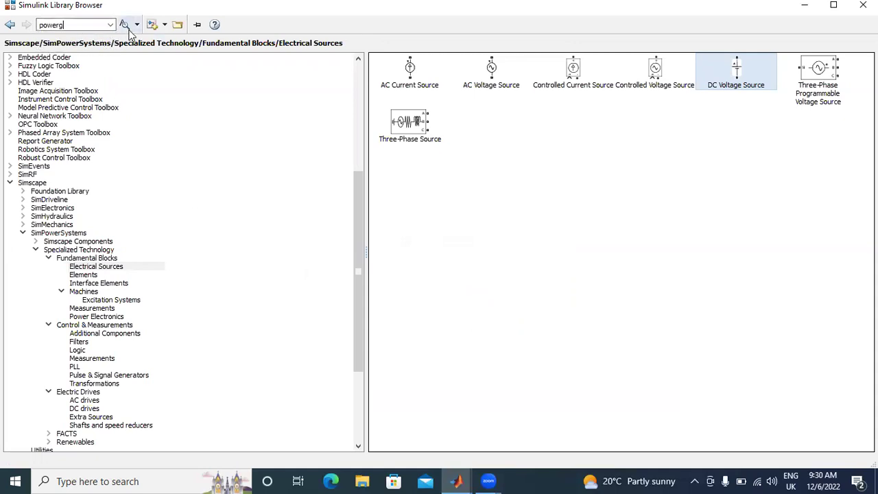
{"action": "left_click", "coordinate": [125, 25]}
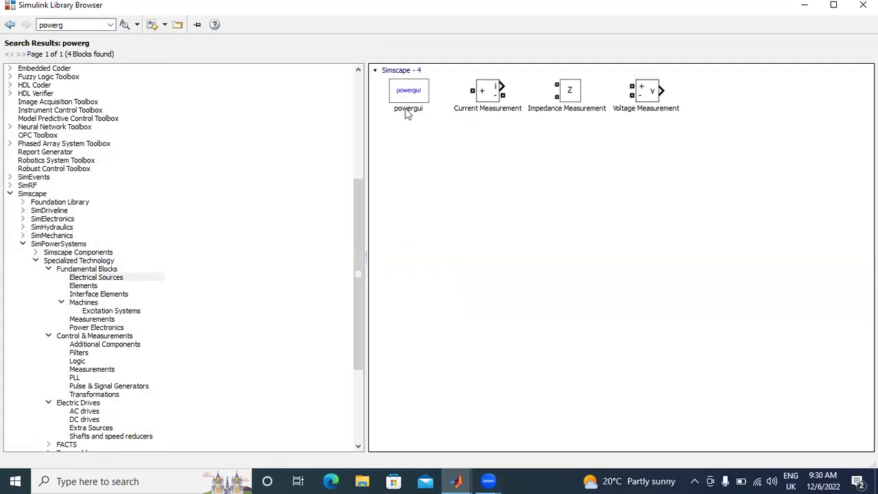
{"action": "left_click", "coordinate": [404, 93]}
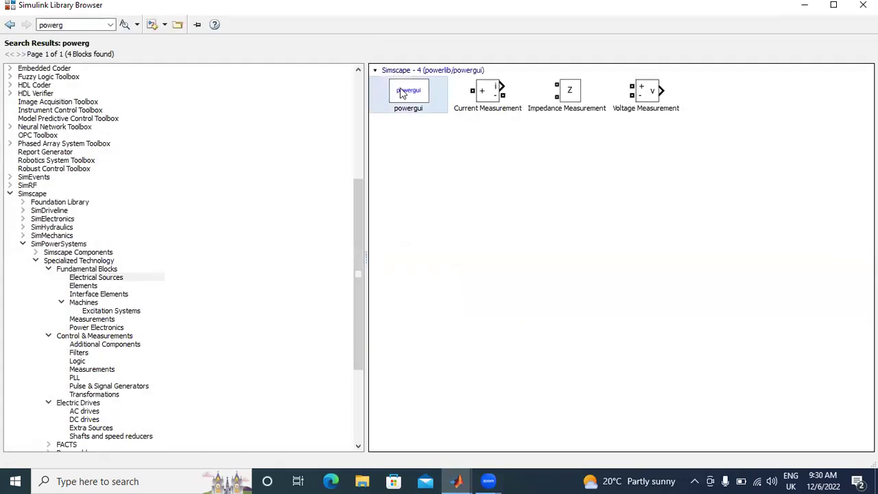
{"action": "right_click", "coordinate": [405, 92]}
{"action": "left_click", "coordinate": [412, 100]}
Place powergui above the circuit and set its simulation type to Discrete (Ts = 5e-05 s).
{"action": "left_click", "coordinate": [456, 481]}
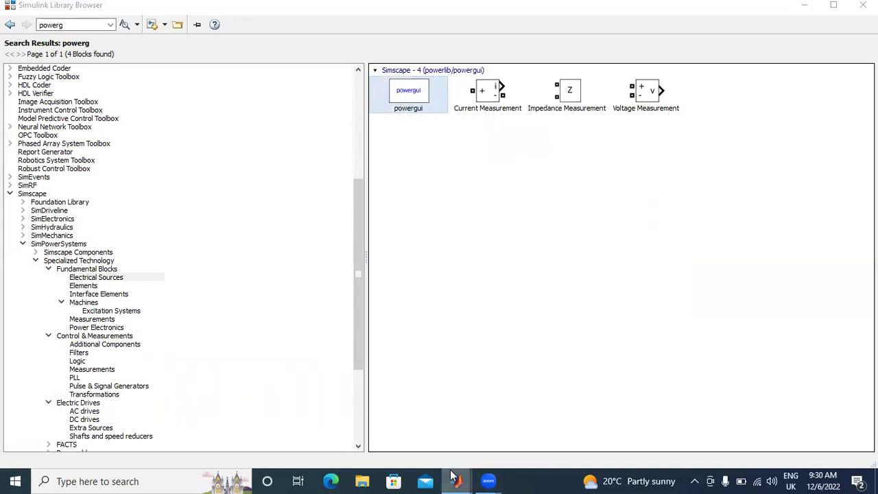
{"action": "left_click", "coordinate": [499, 443]}
{"action": "left_click_drag", "start_coordinate": [440, 280], "coordinate": [560, 154]}
{"action": "double_click", "coordinate": [561, 153]}
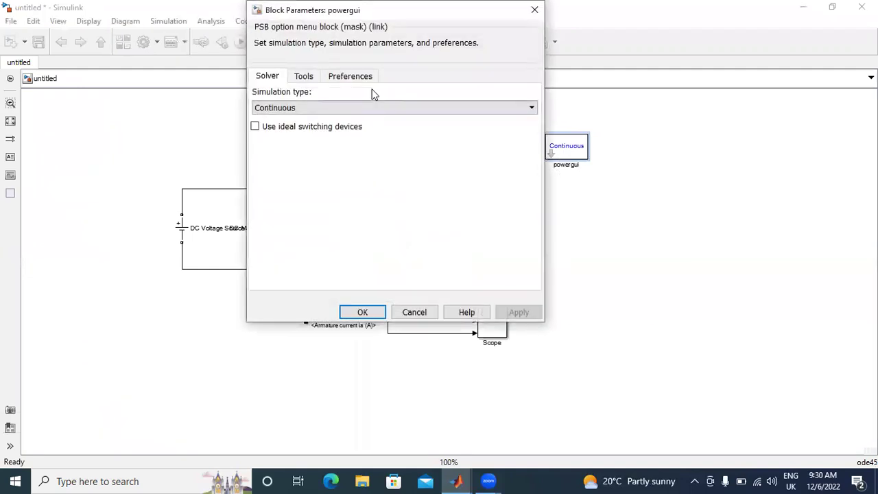
{"action": "left_click", "coordinate": [371, 107]}
{"action": "left_click", "coordinate": [365, 131]}
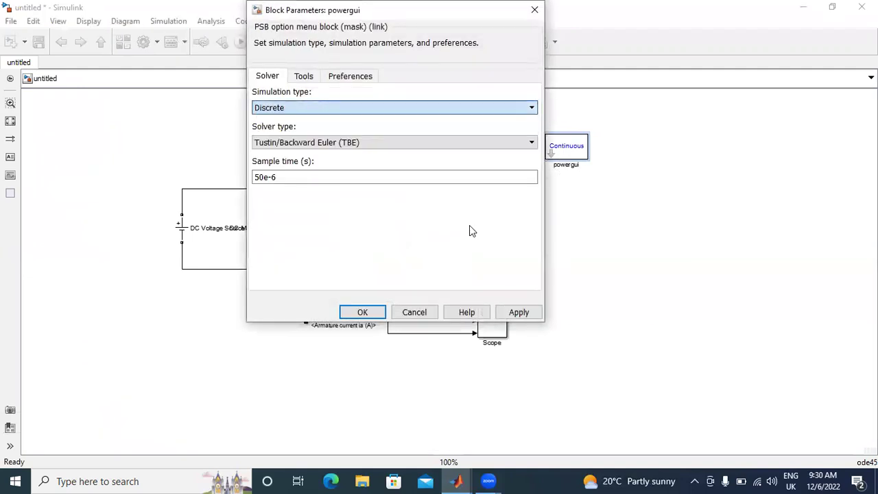
{"action": "left_click", "coordinate": [519, 312]}
{"action": "left_click", "coordinate": [361, 312]}
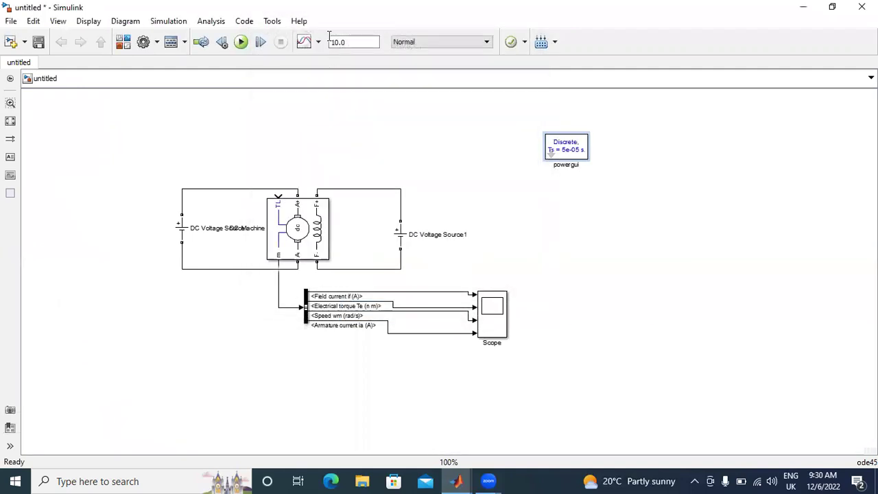
{"action": "left_click", "coordinate": [367, 42]}
Set the stop time to 1 and run the simulation to completion.
{"action": "type", "text": "1"}
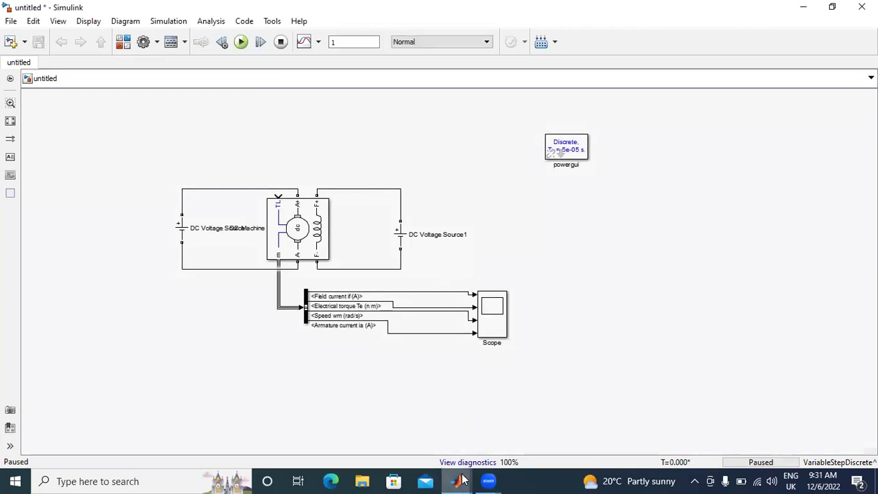
{"action": "mouse_move", "coordinate": [461, 480]}
{"action": "left_click", "coordinate": [583, 435]}
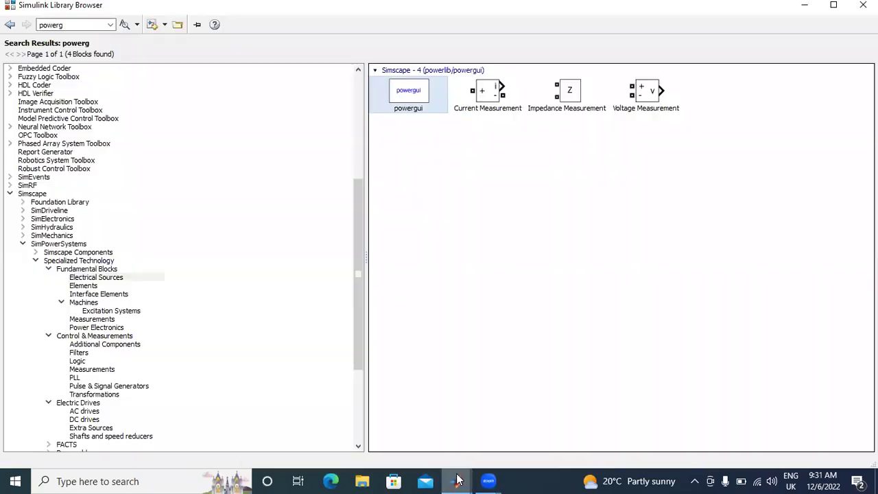
{"action": "left_click", "coordinate": [432, 430]}
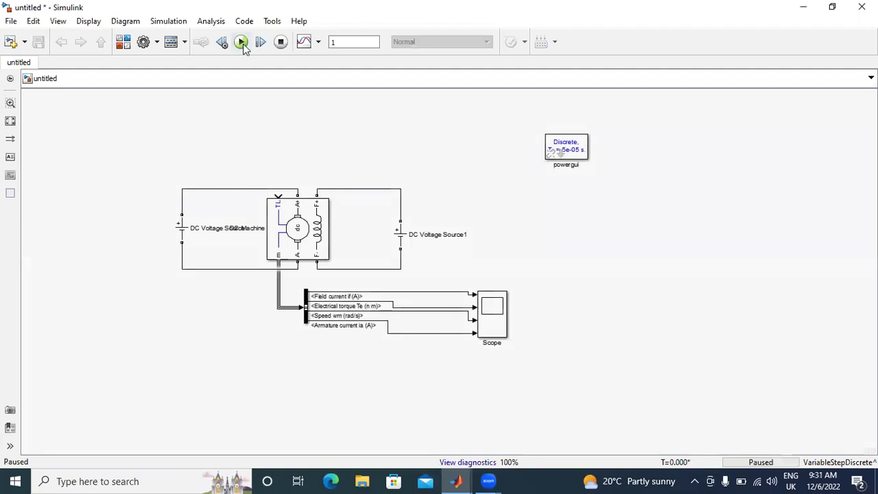
{"action": "left_click", "coordinate": [241, 43]}
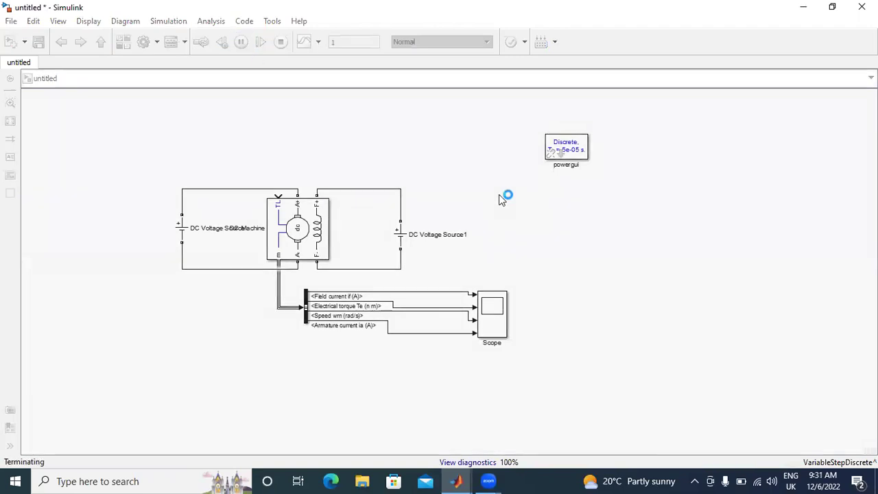
Open the Scope full screen and autoscale its four plots.
{"action": "left_click", "coordinate": [497, 317]}
{"action": "double_click", "coordinate": [499, 306]}
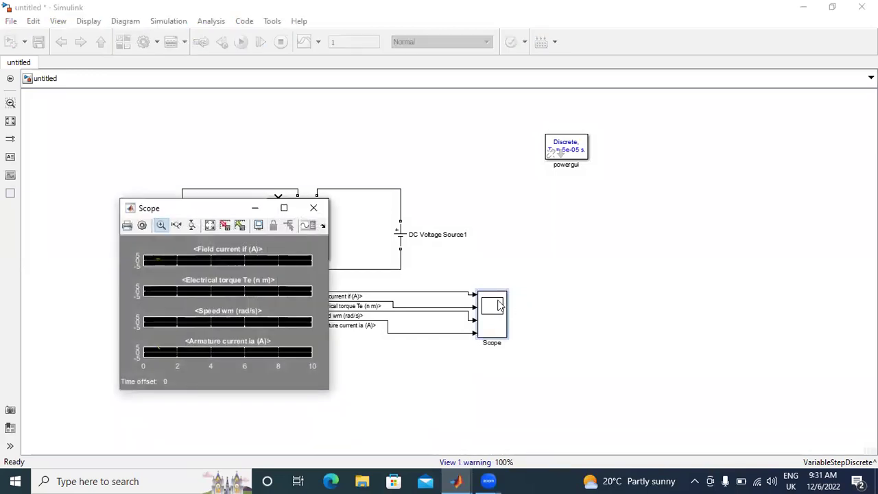
{"action": "left_click", "coordinate": [284, 207]}
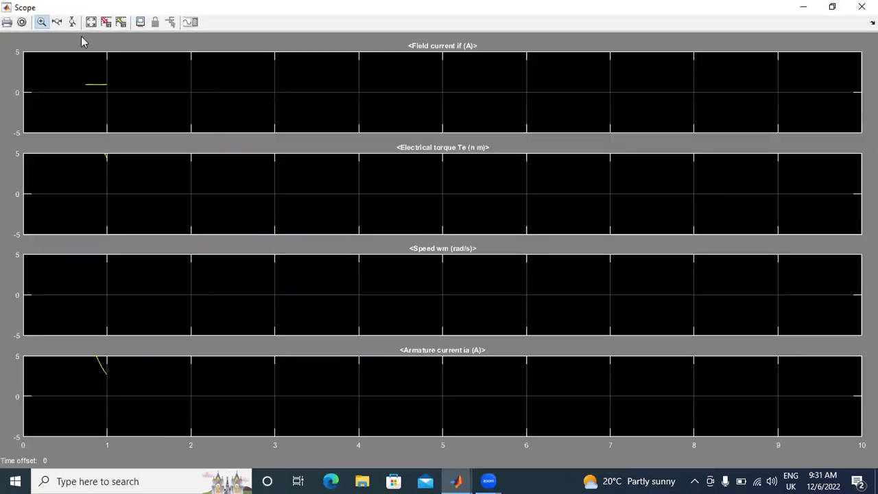
{"action": "left_click", "coordinate": [89, 23]}
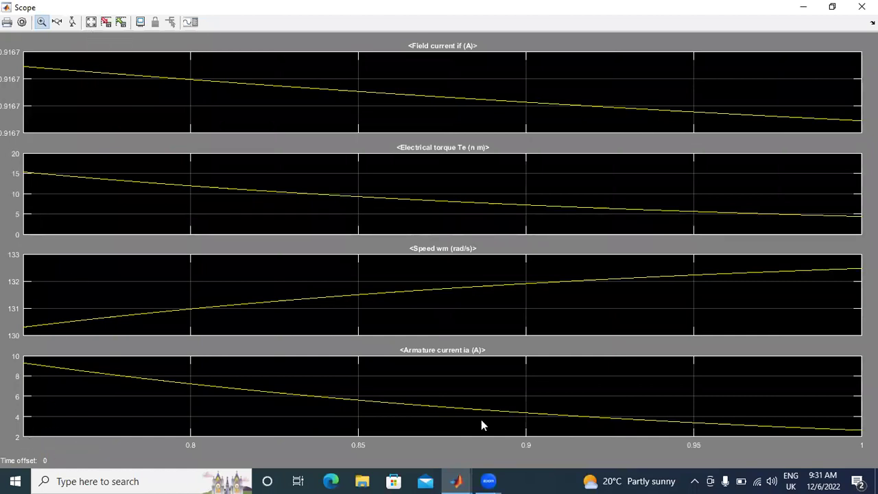
Turn off the Scope's 'Limit data points to last' history option, apply it, and close the Scope.
{"action": "left_click", "coordinate": [22, 23]}
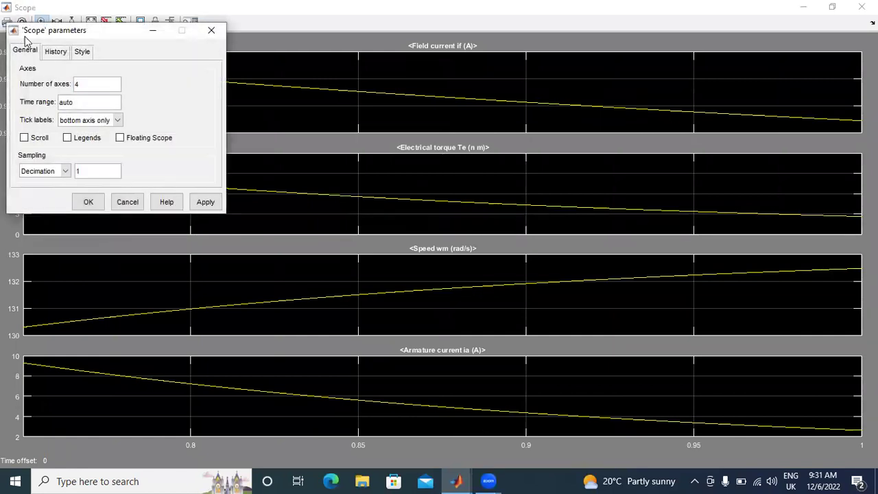
{"action": "left_click", "coordinate": [54, 55]}
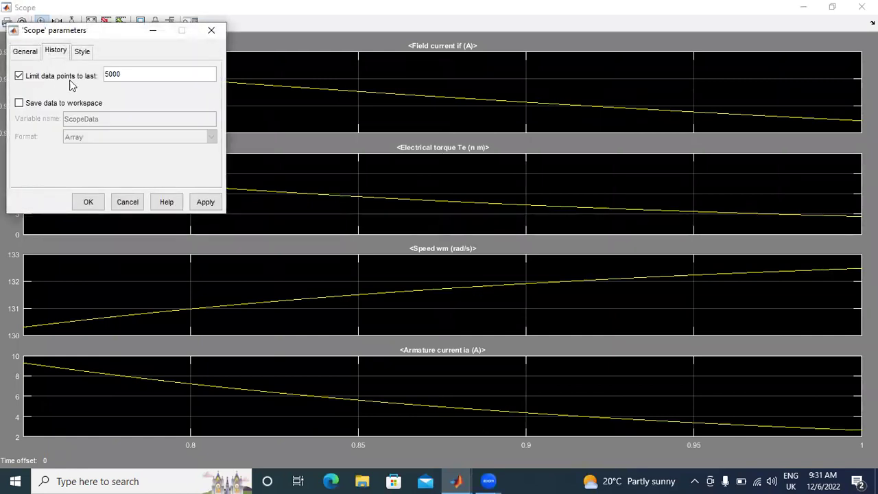
{"action": "left_click", "coordinate": [18, 76]}
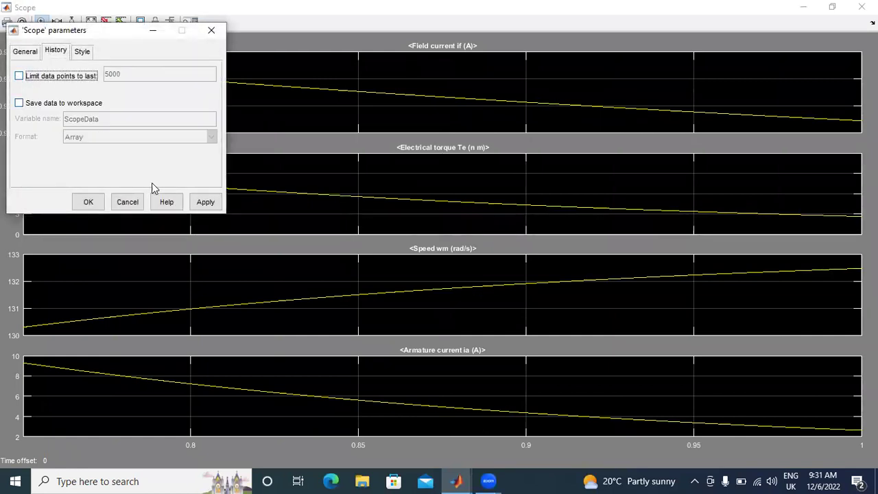
{"action": "left_click", "coordinate": [206, 201]}
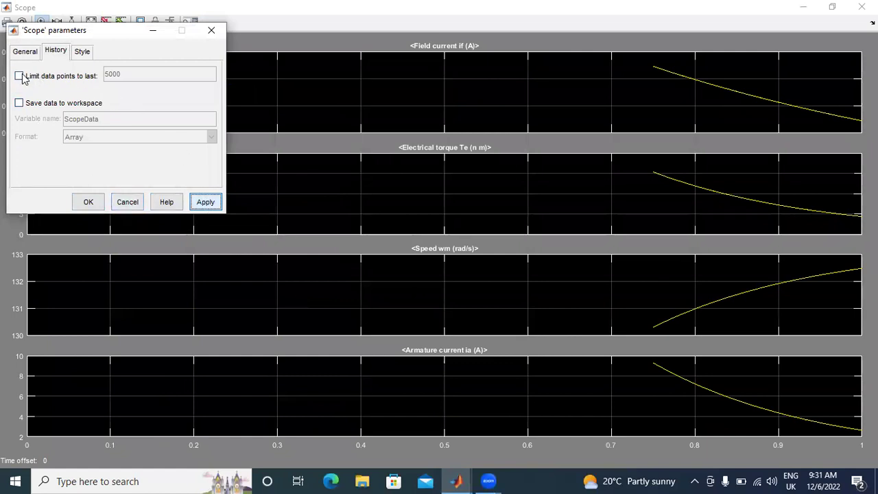
{"action": "left_click", "coordinate": [88, 202]}
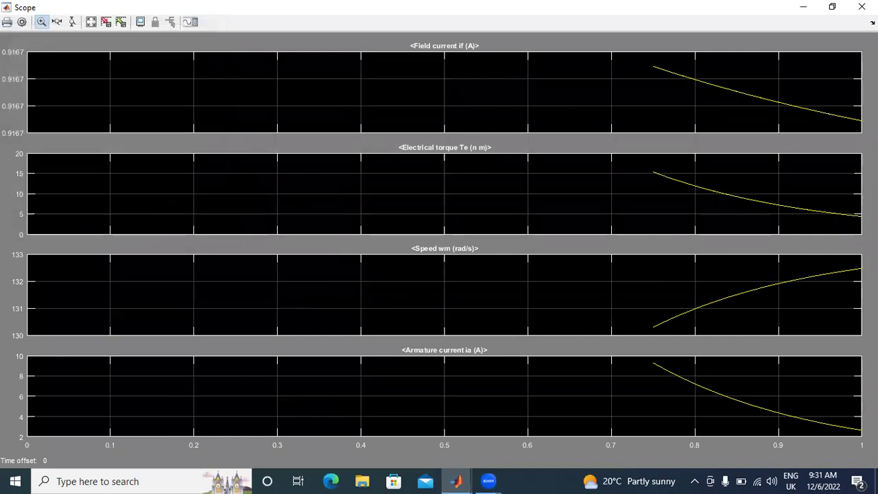
{"action": "left_click", "coordinate": [861, 7]}
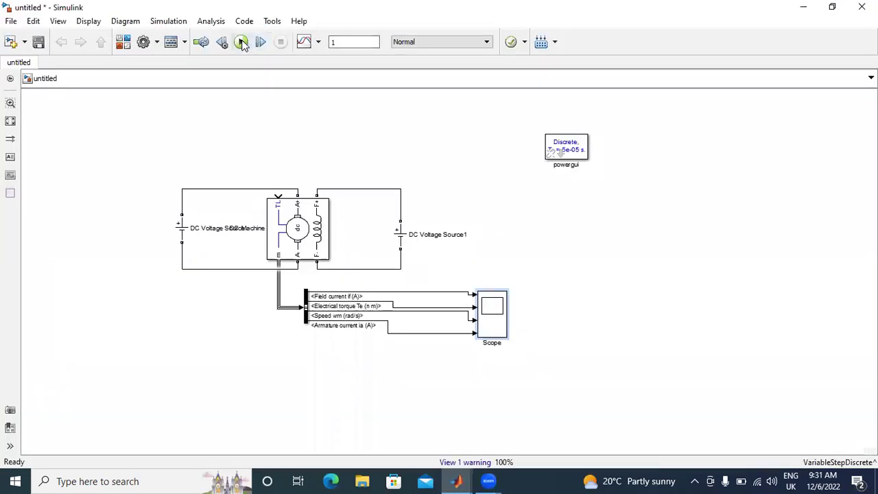
Rerun the simulation and autoscale the Scope to show the full 0–1 s transients.
{"action": "left_click", "coordinate": [243, 42]}
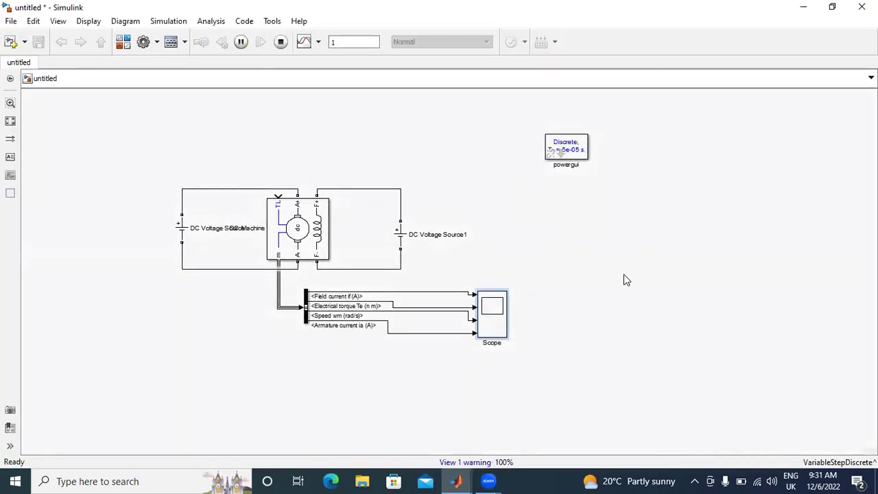
{"action": "double_click", "coordinate": [501, 310]}
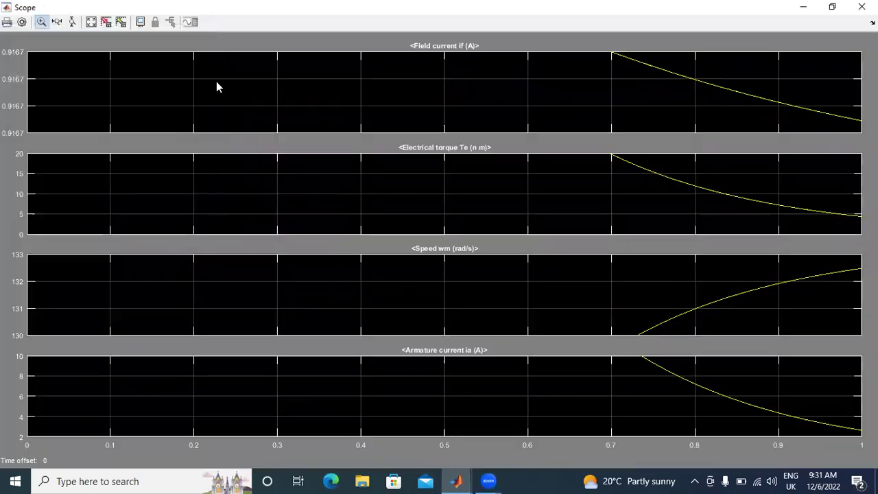
{"action": "left_click", "coordinate": [92, 22]}
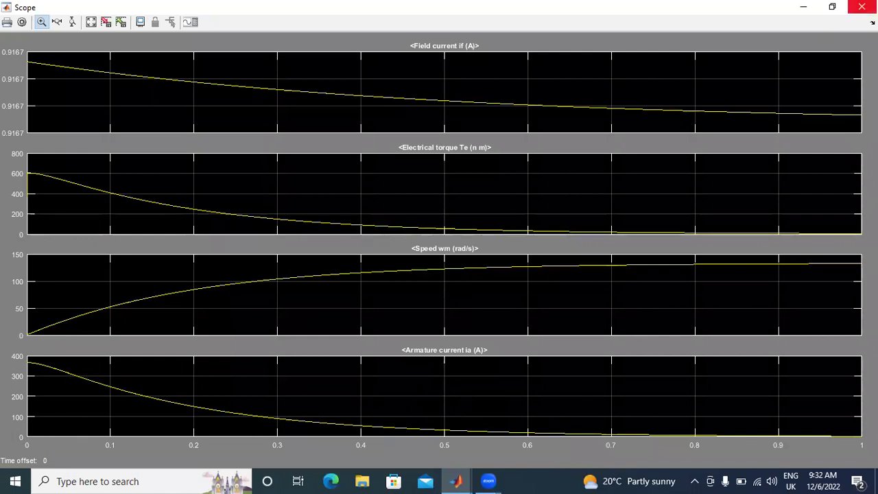
Close the Scope and zoom the diagram to 150% around the Bus Selector.
{"action": "left_click", "coordinate": [861, 7]}
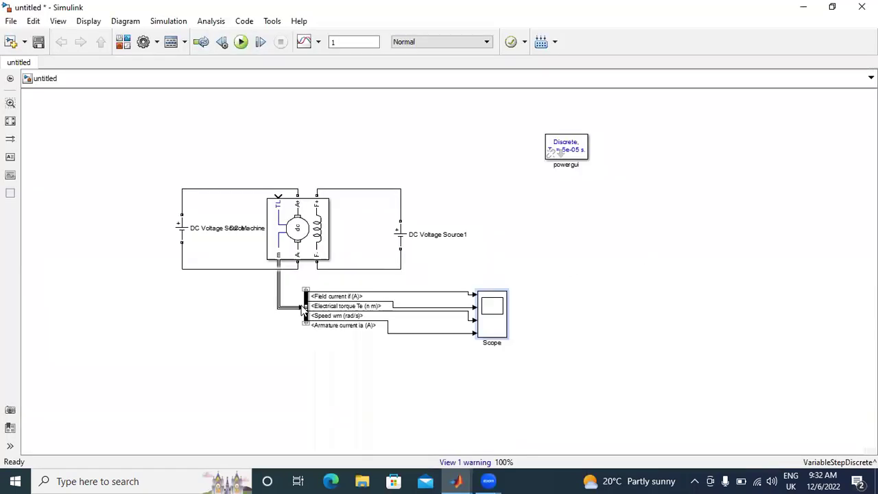
{"action": "scroll", "coordinate": [322, 305], "scroll_direction": "up", "scroll_amount": 2}
{"action": "left_click", "coordinate": [469, 255]}
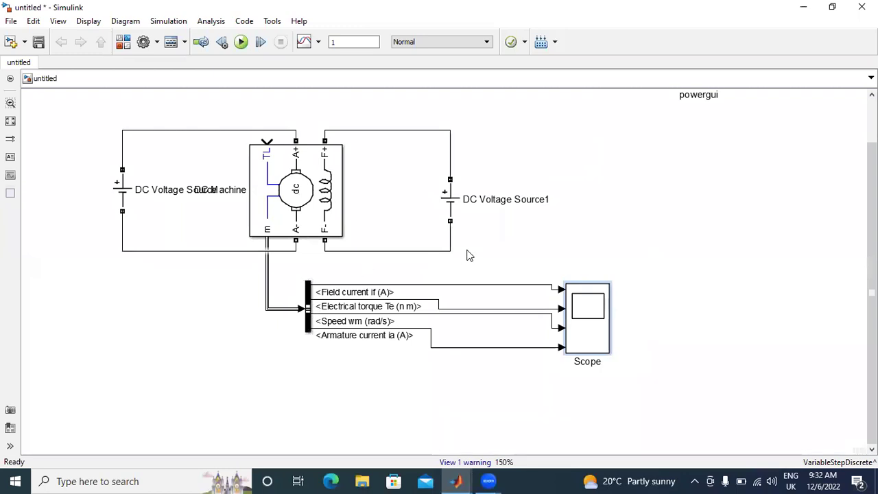